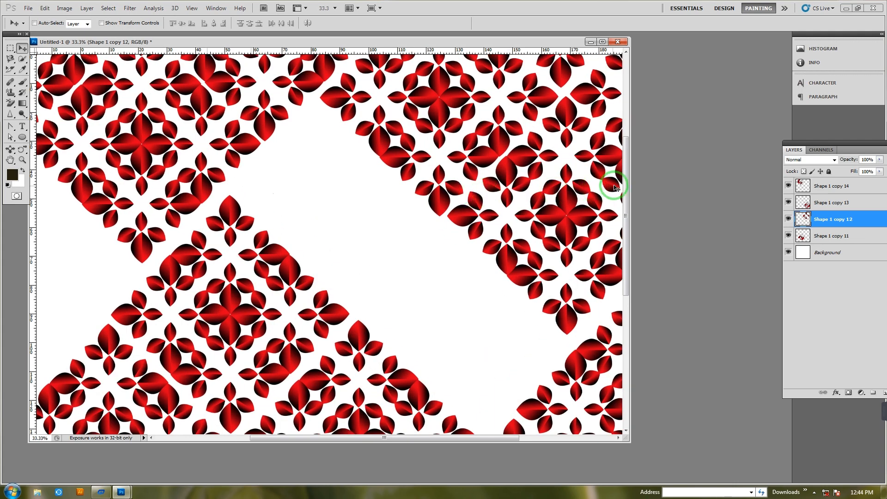
drag(628, 169, 734, 287)
scroll(170, 263, down, 3)
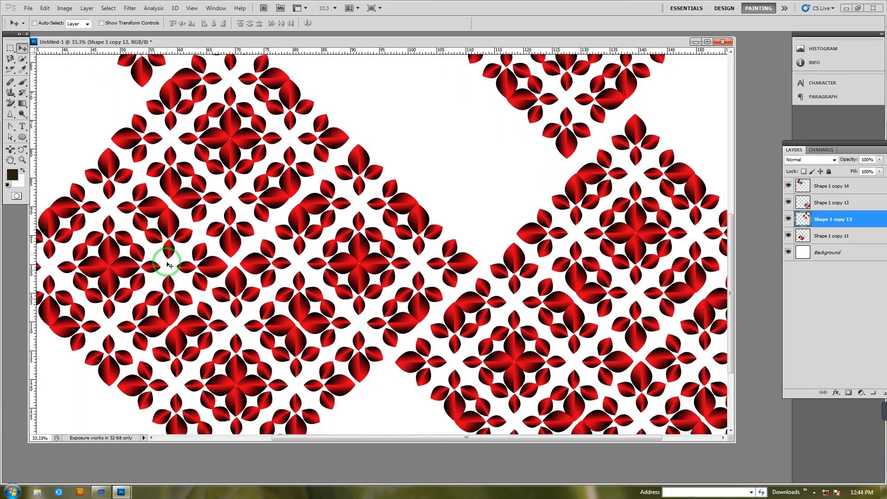
drag(292, 438, 259, 441)
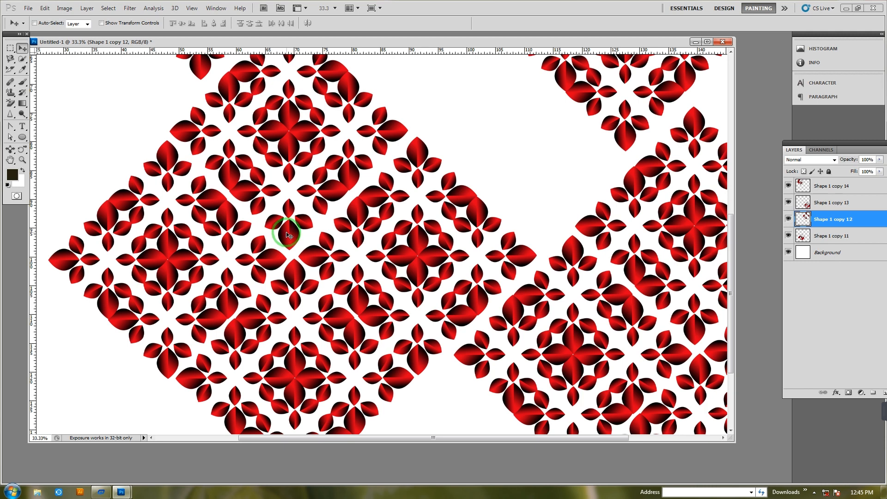
drag(288, 124, 276, 153)
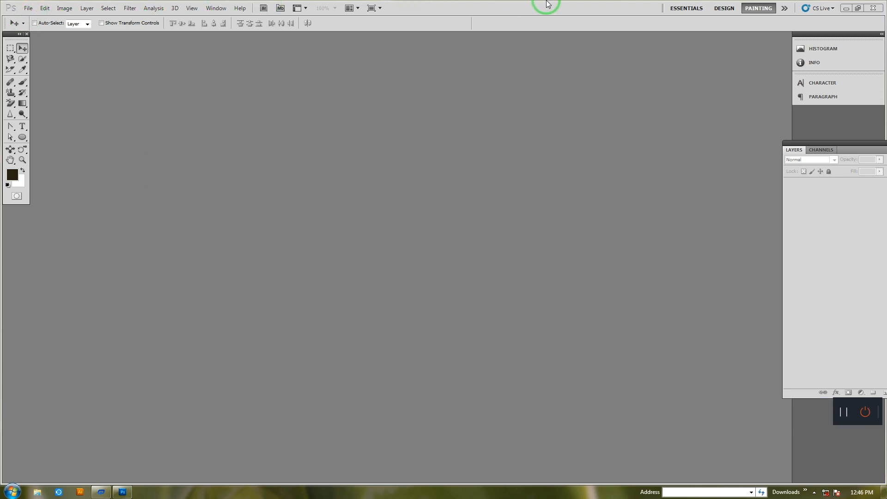
Close the program and start Adobe Photoshop CS5 again
click(873, 10)
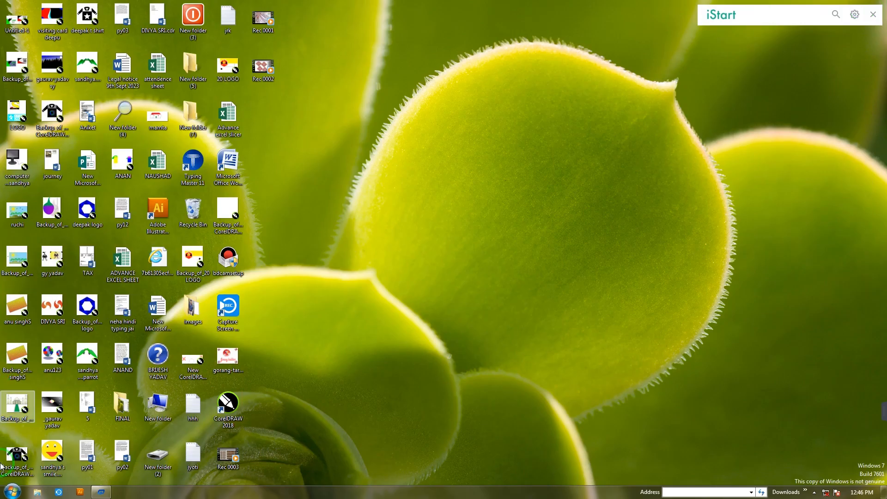
click(10, 492)
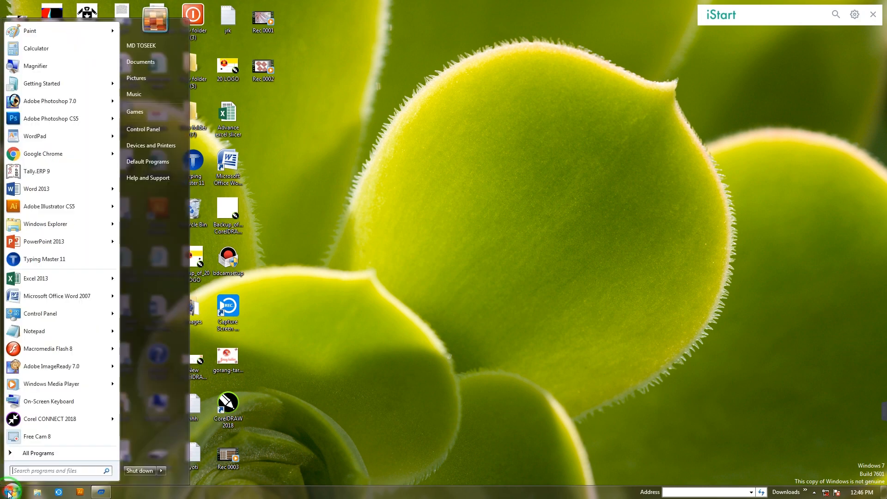
click(40, 121)
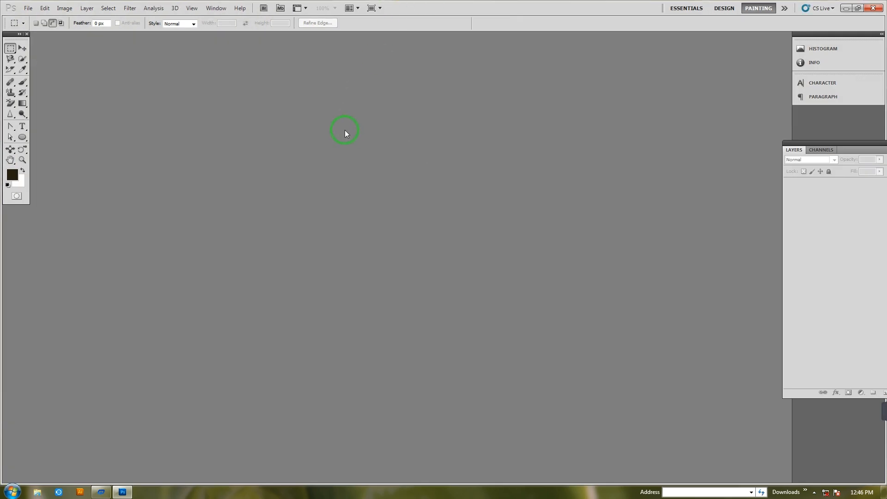
Create a new RGB document of 68 × 60 inches at 95 pixels/inch with a white background
click(29, 9)
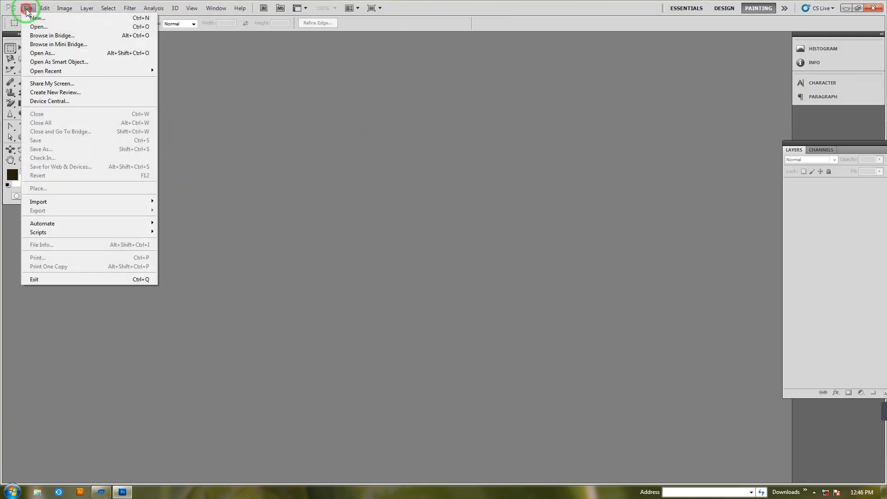
click(33, 18)
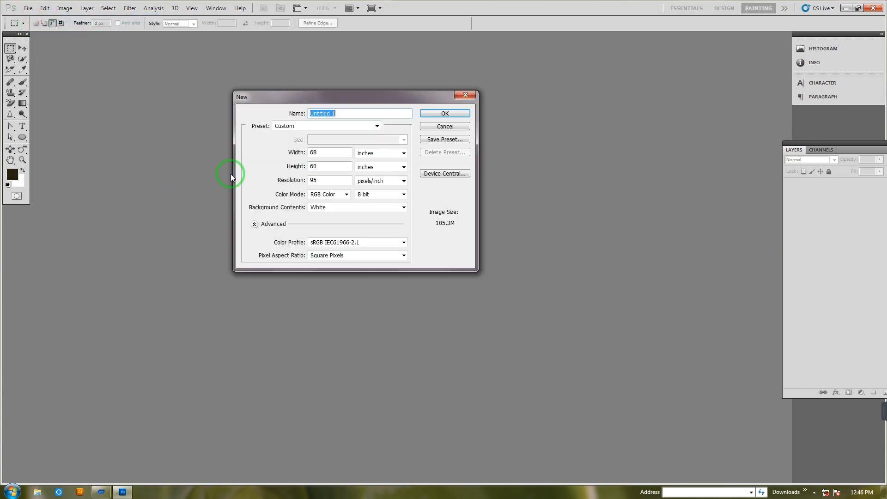
click(434, 113)
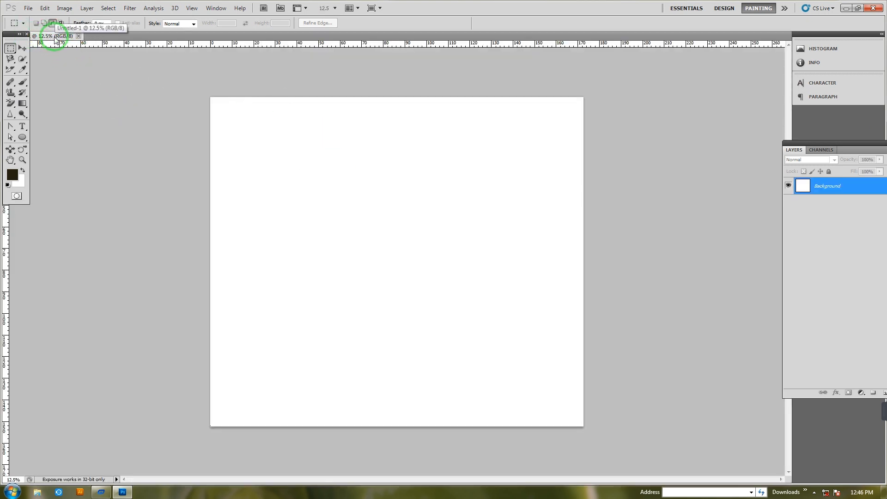
Float the document window and draw a large ellipse shape about 99 cm wide and 91 cm high in the middle of the canvas
drag(49, 41, 328, 88)
click(22, 138)
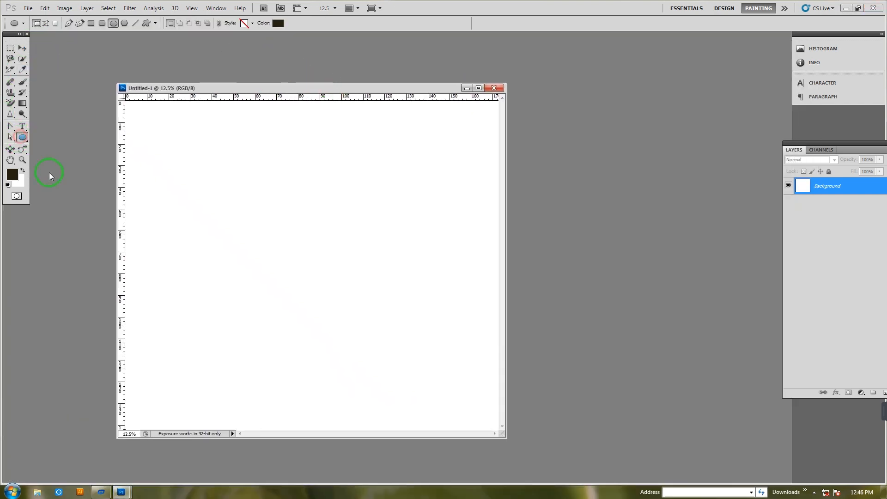
drag(194, 155, 408, 350)
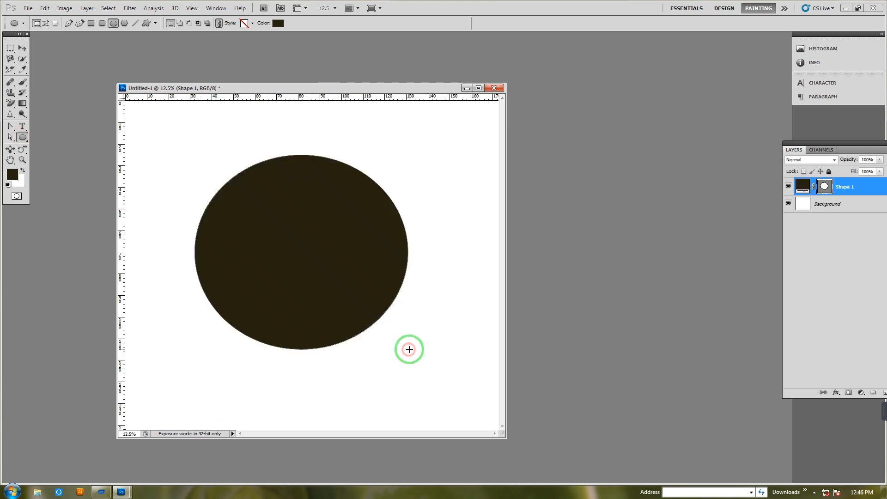
Set the foreground color to #260f17
click(12, 176)
click(258, 194)
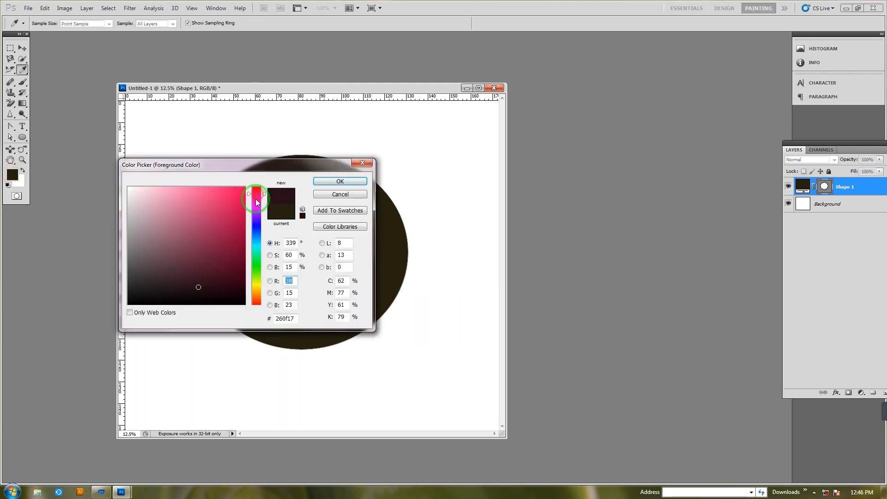
click(340, 181)
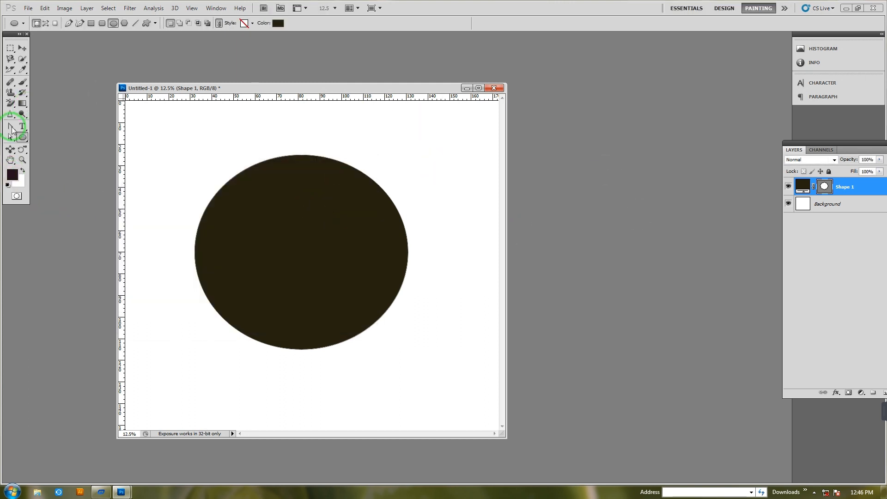
Change the ellipse shape's fill color to a bright crimson red
click(22, 137)
click(276, 24)
click(254, 192)
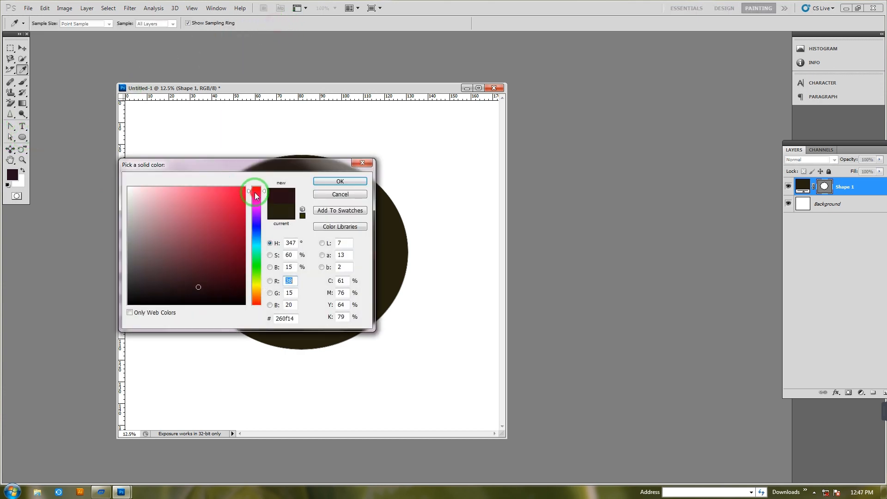
drag(254, 193, 251, 204)
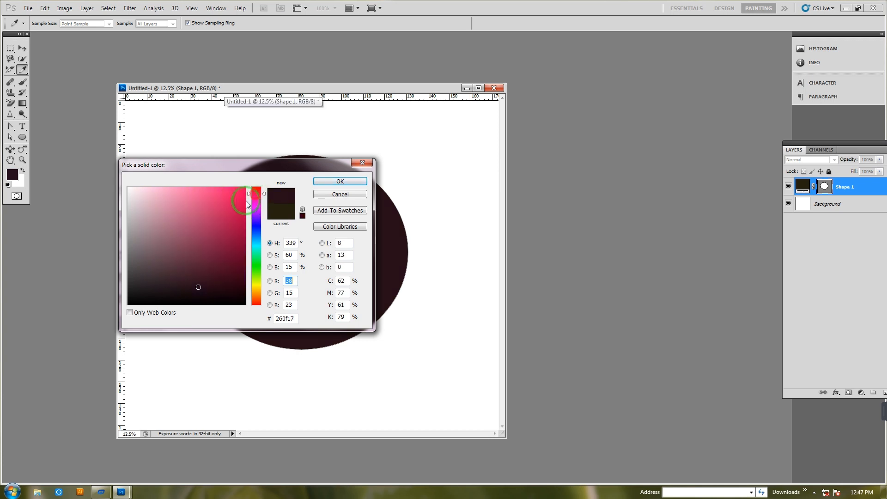
click(241, 210)
click(334, 184)
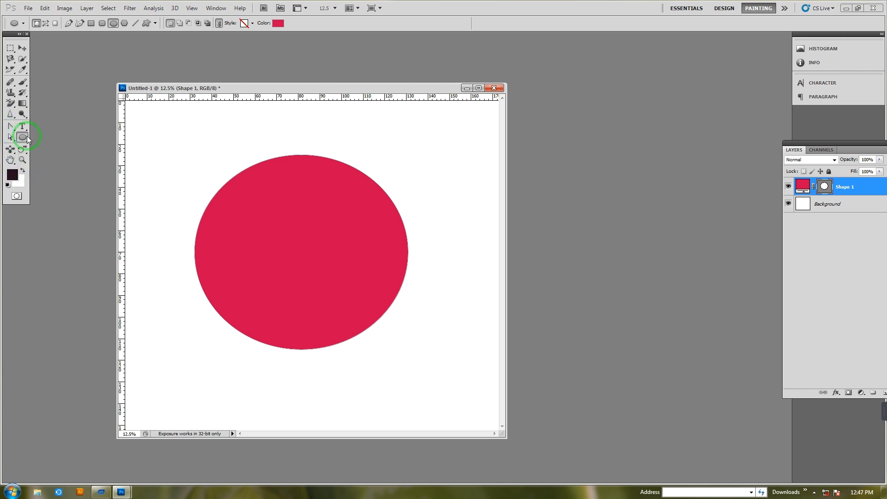
Convert the ellipse's bottom and top anchor points into sharp corners with the Convert Point tool
click(11, 127)
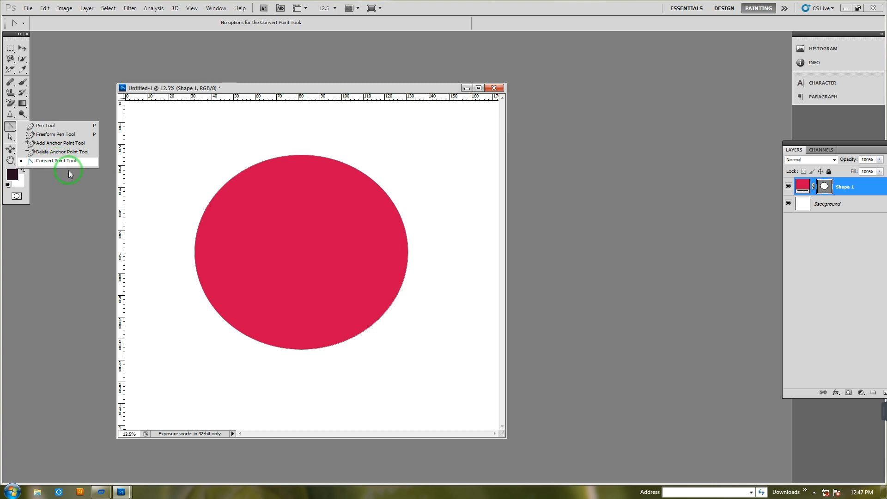
click(237, 341)
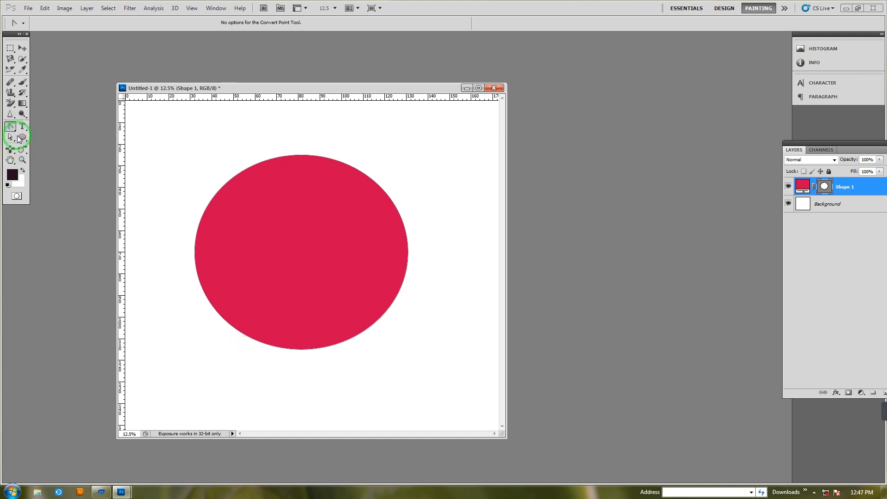
drag(228, 340, 333, 376)
drag(283, 323, 335, 322)
key(ctrl+z)
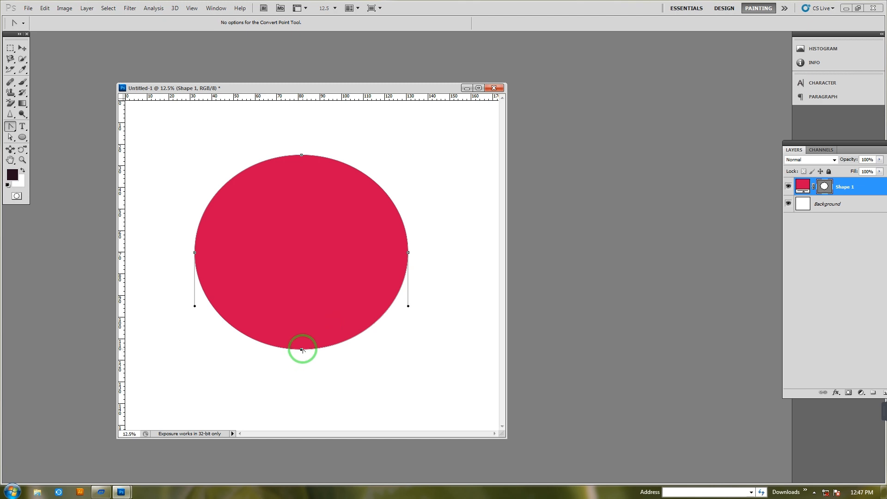
click(301, 350)
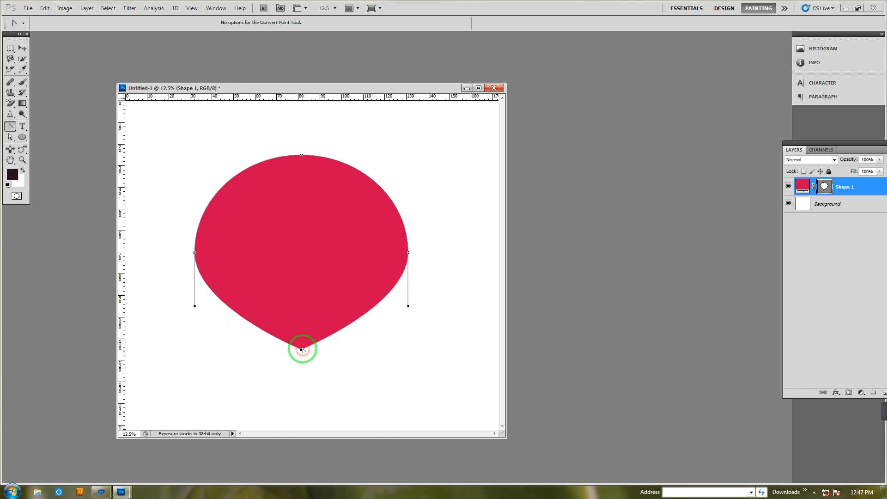
click(302, 156)
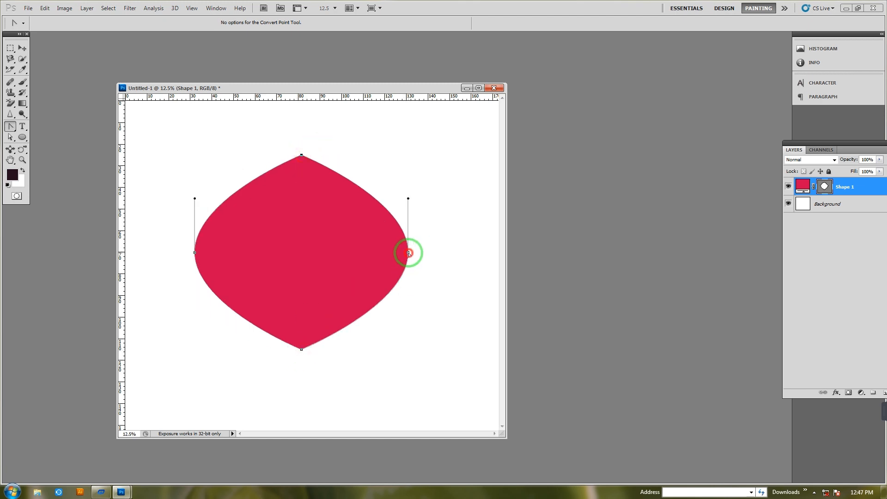
Delete the shape's right anchor point to leave a half-petal, and move it slightly right and down
click(408, 253)
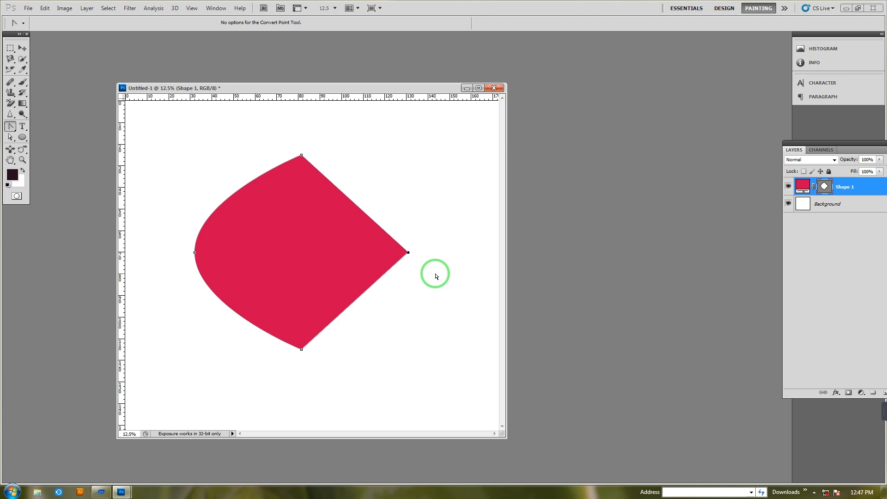
key(Delete)
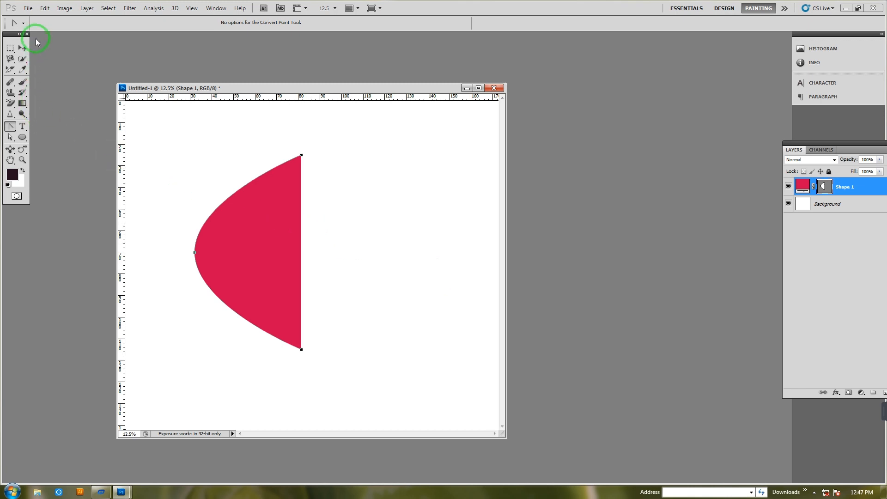
click(22, 48)
drag(258, 221, 277, 231)
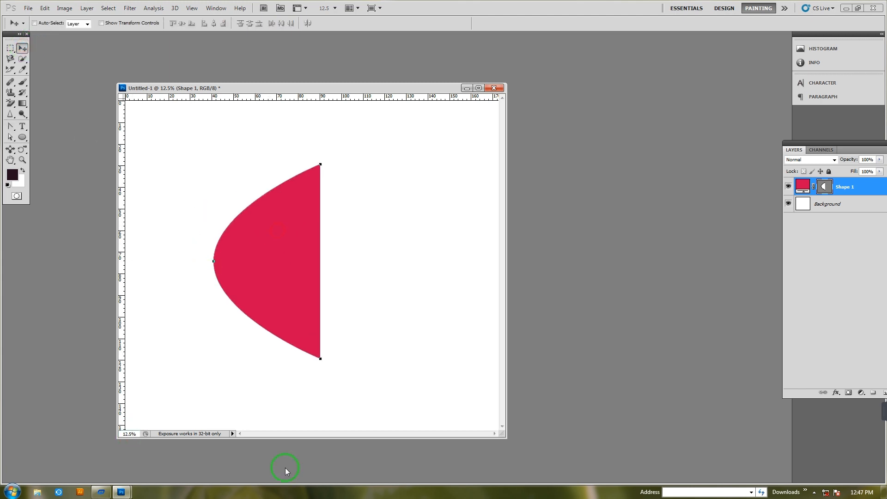
Apply a Gradient Overlay to the half-petal, changing the end color stop to black (#000000) for a red-to-black gradient
click(821, 186)
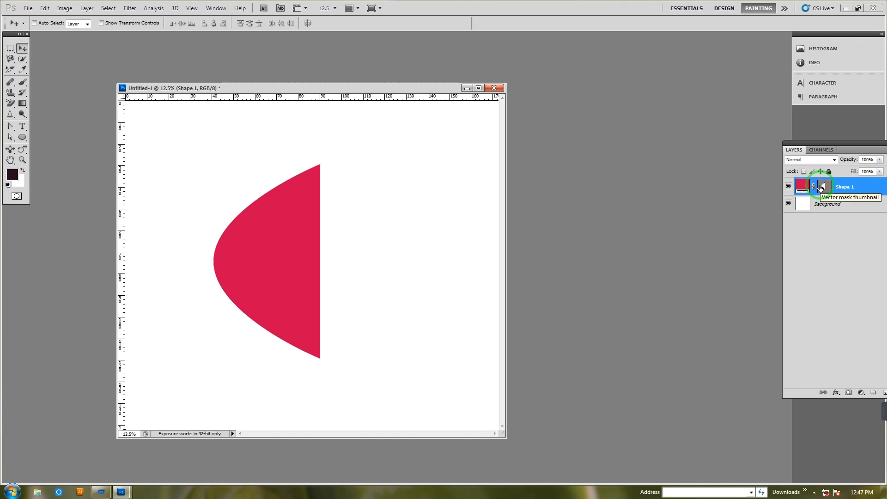
click(837, 394)
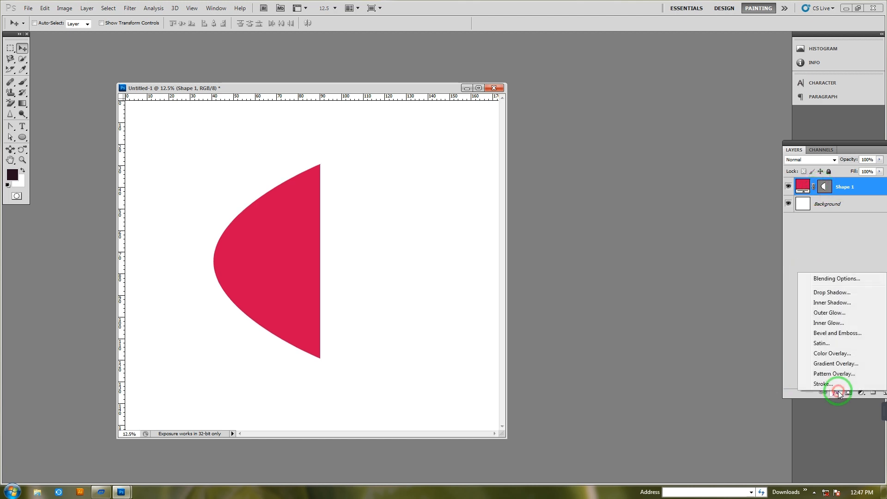
click(825, 365)
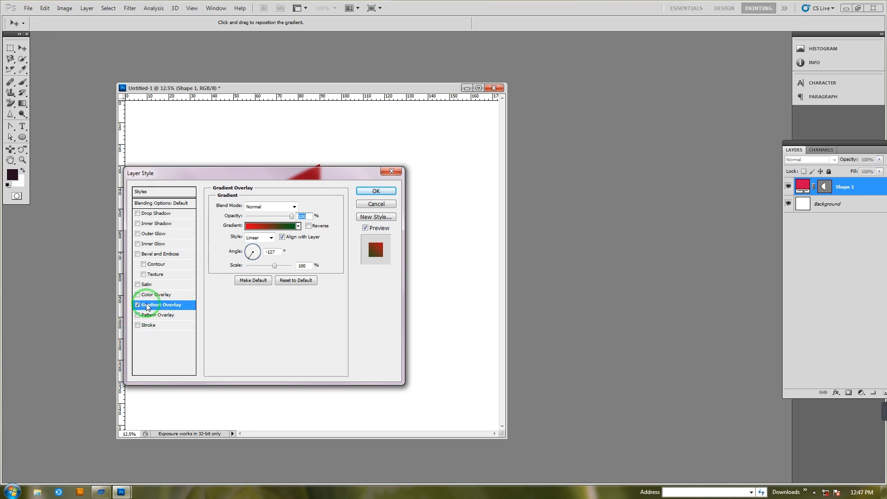
click(254, 229)
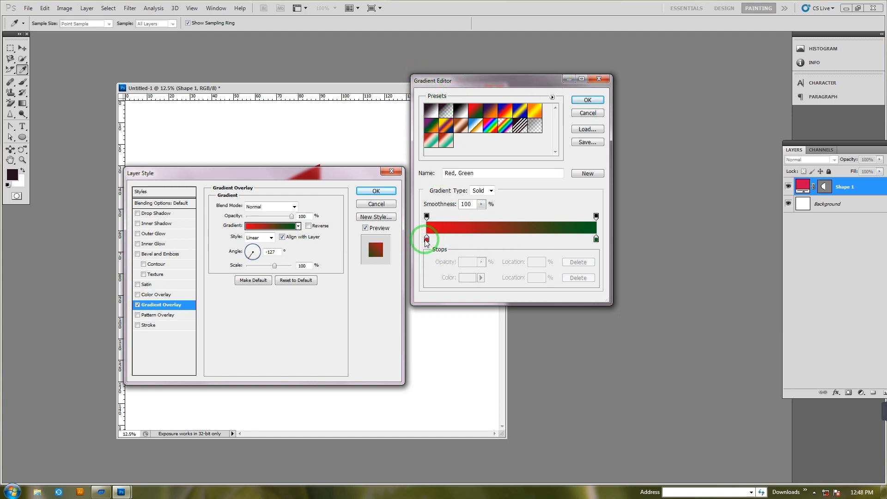
click(596, 239)
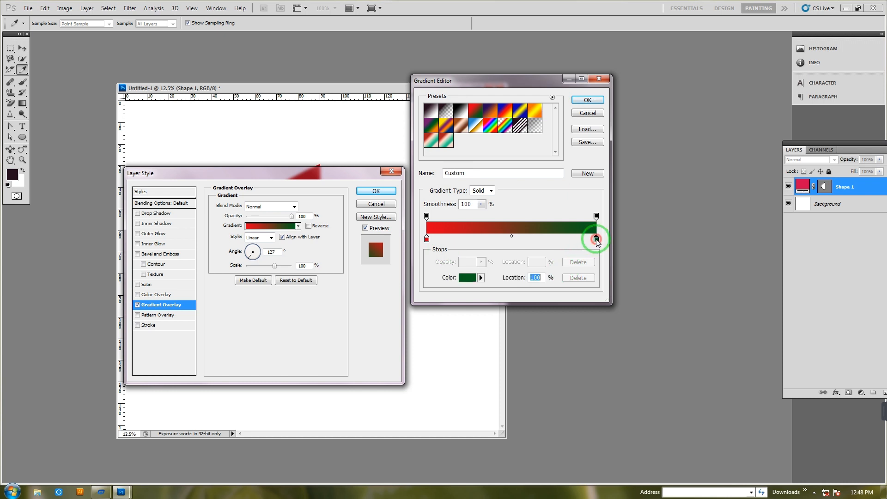
click(466, 279)
click(129, 304)
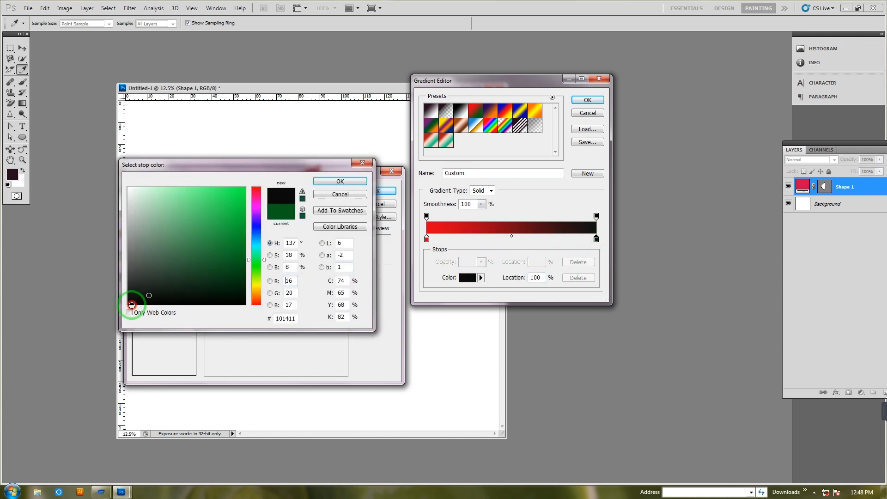
click(329, 182)
click(587, 99)
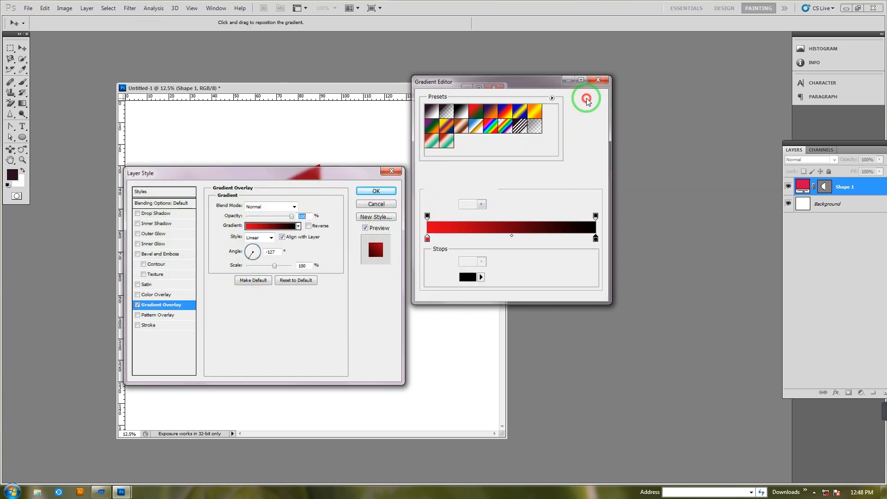
click(377, 191)
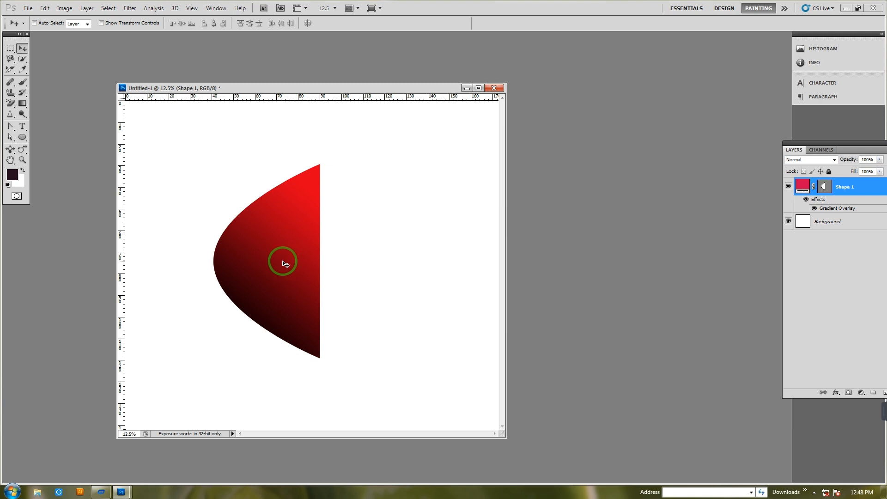
Narrow the half-petal to about 74% of its width with Free Transform and move it slightly left and up
key(ctrl+t)
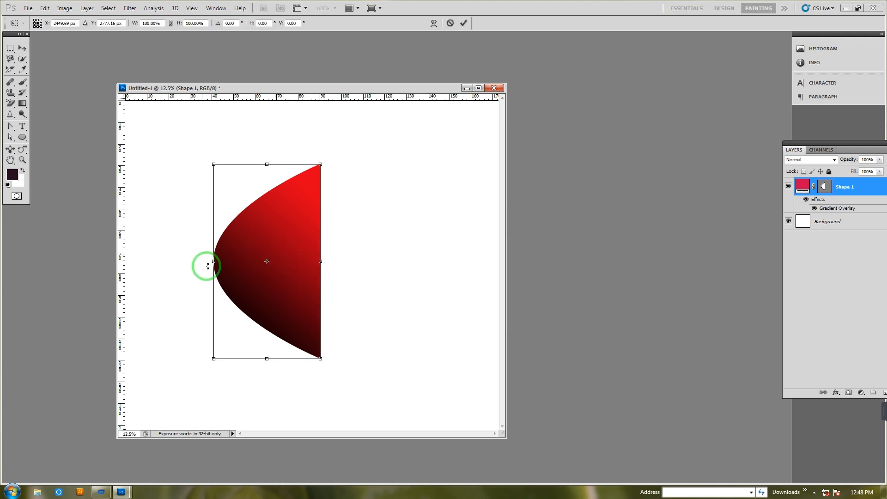
drag(210, 262, 241, 261)
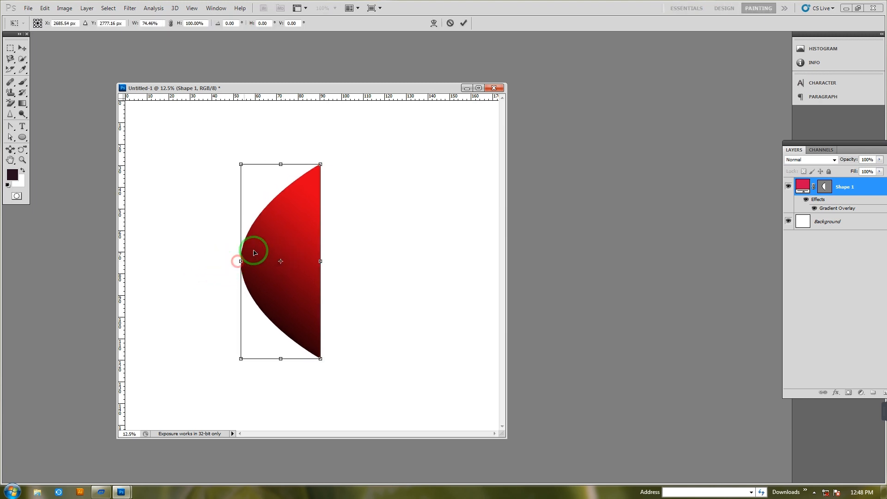
drag(278, 230, 261, 233)
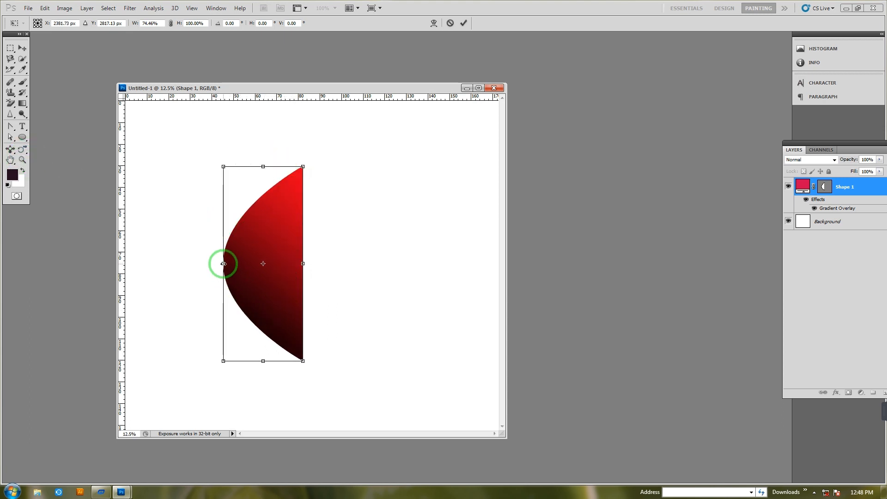
key(Return)
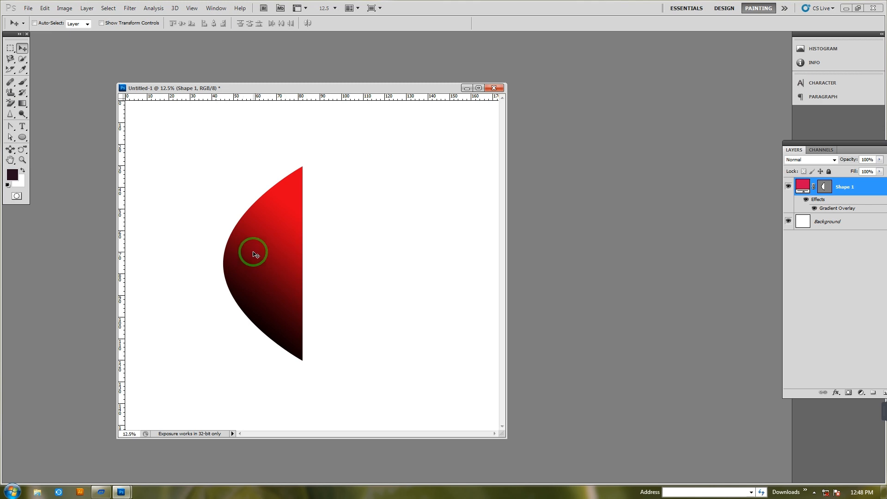
drag(257, 245, 249, 238)
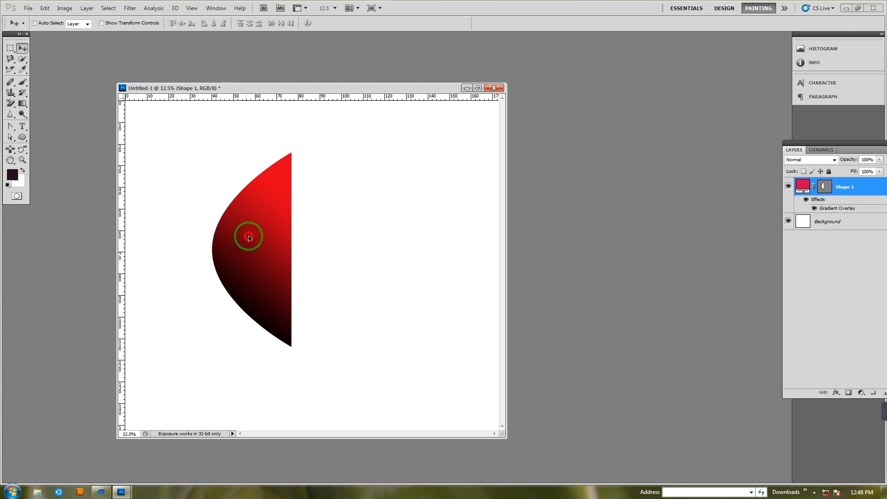
Duplicate the half-petal and flip the copy horizontally beside the original as the petal's right half
drag(248, 235, 267, 239)
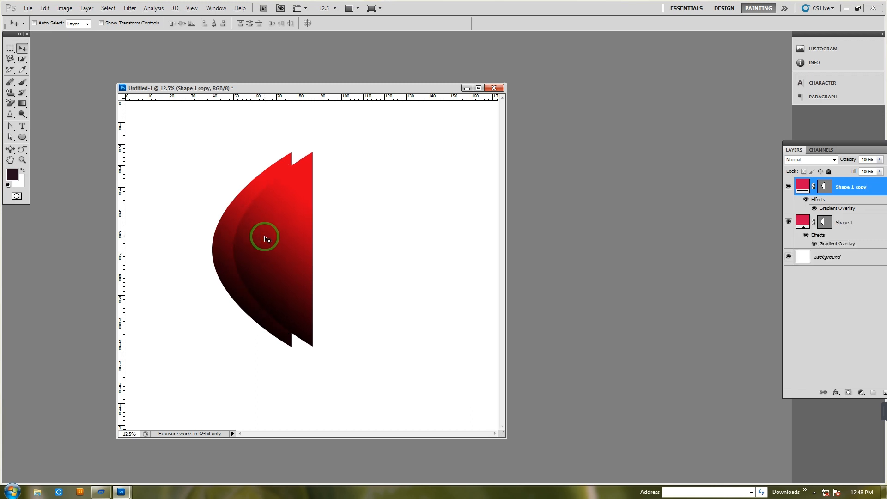
key(ctrl+t)
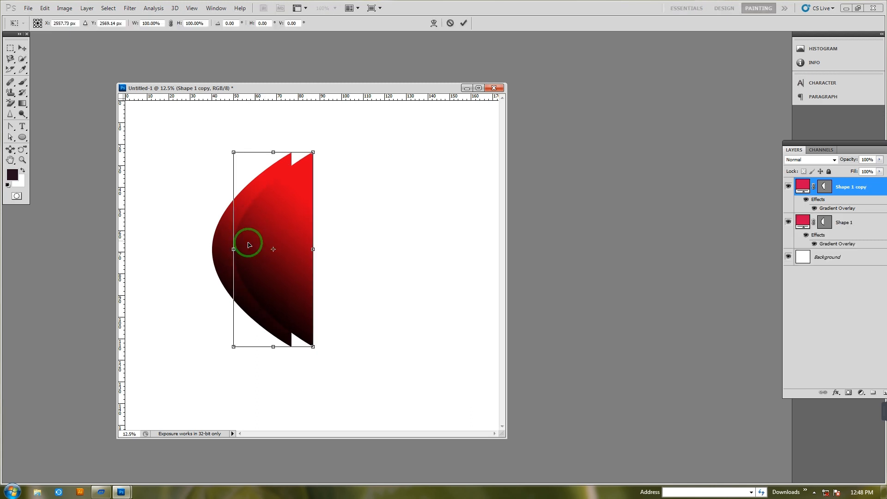
drag(230, 244, 373, 250)
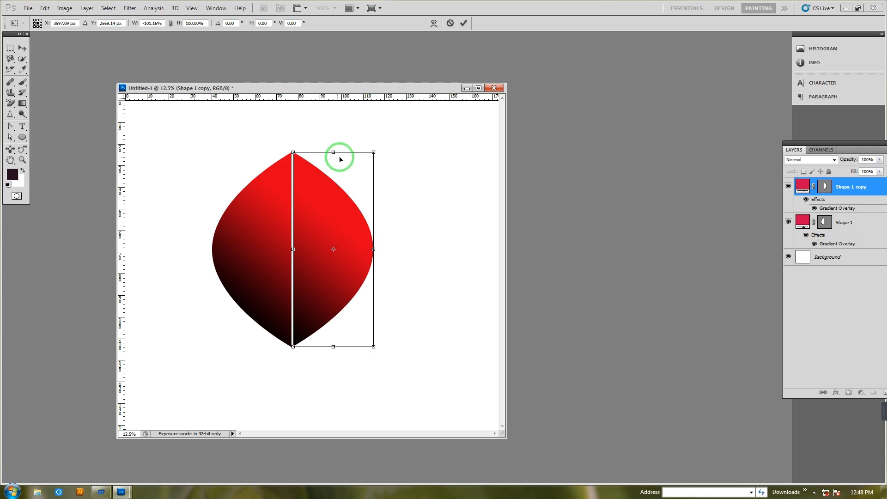
key(Return)
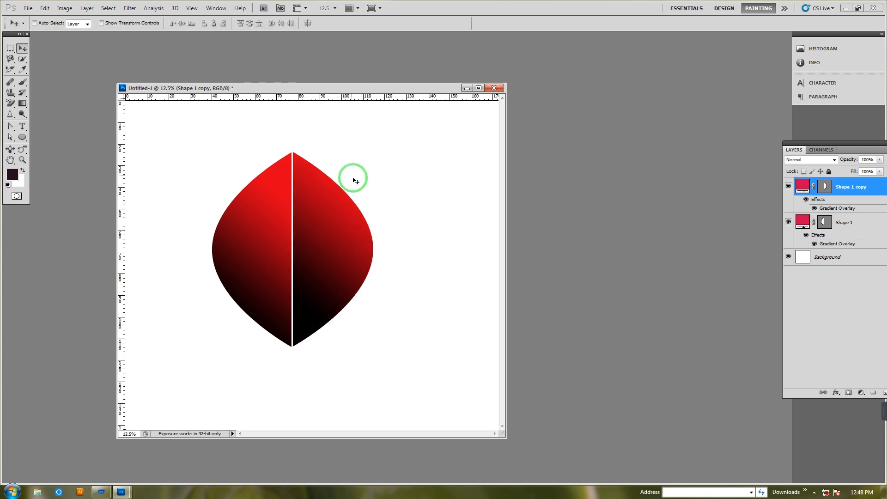
Rotate the right half's Gradient Overlay angle so red starts at its lower tip and black falls at its upper right
double_click(817, 187)
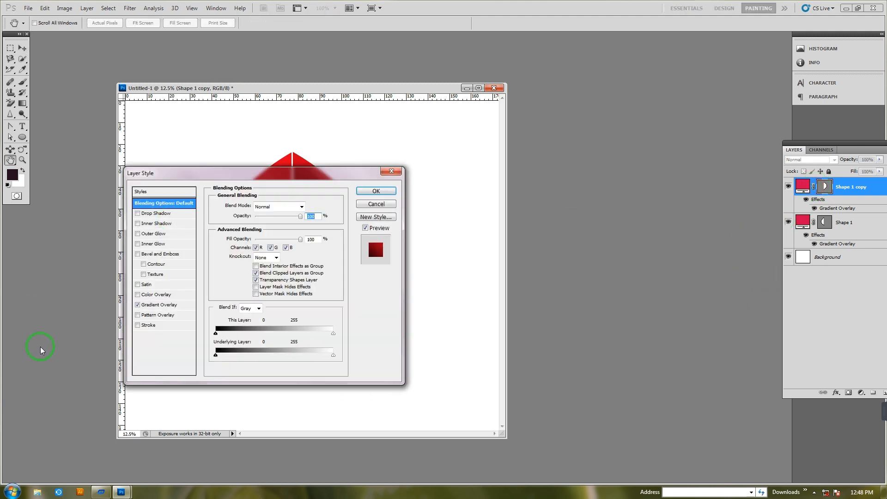
click(160, 306)
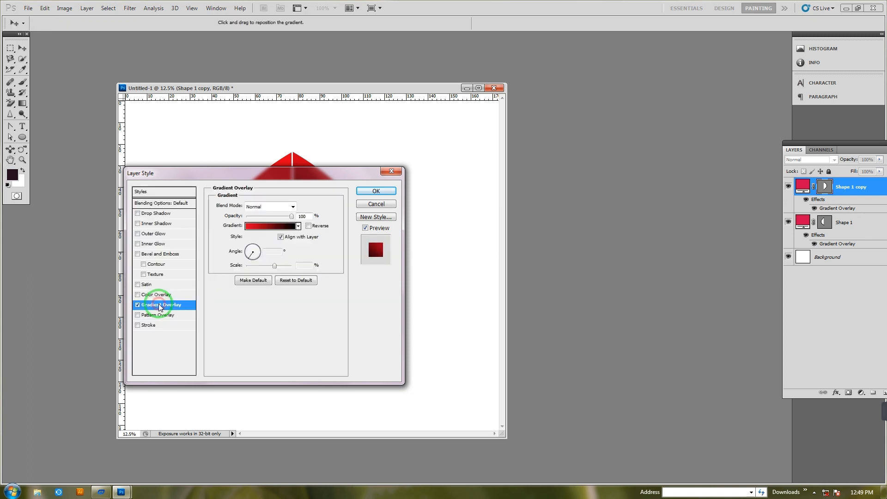
drag(250, 256, 269, 238)
click(377, 191)
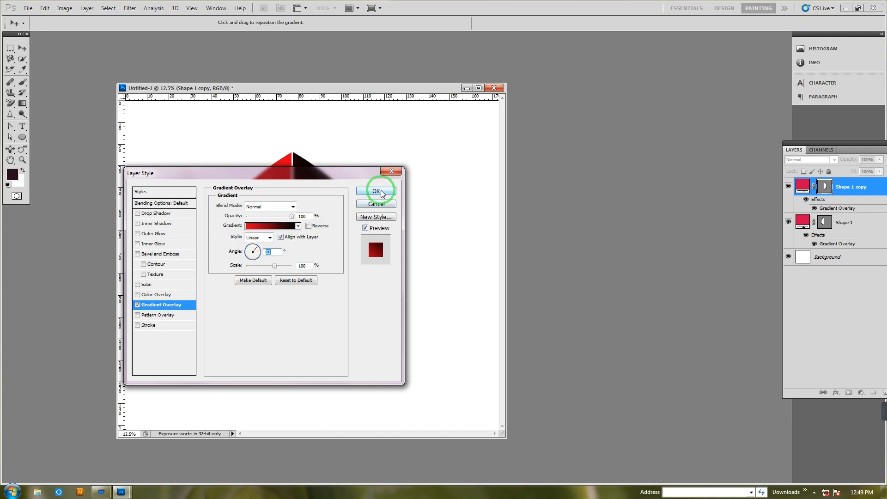
click(259, 249)
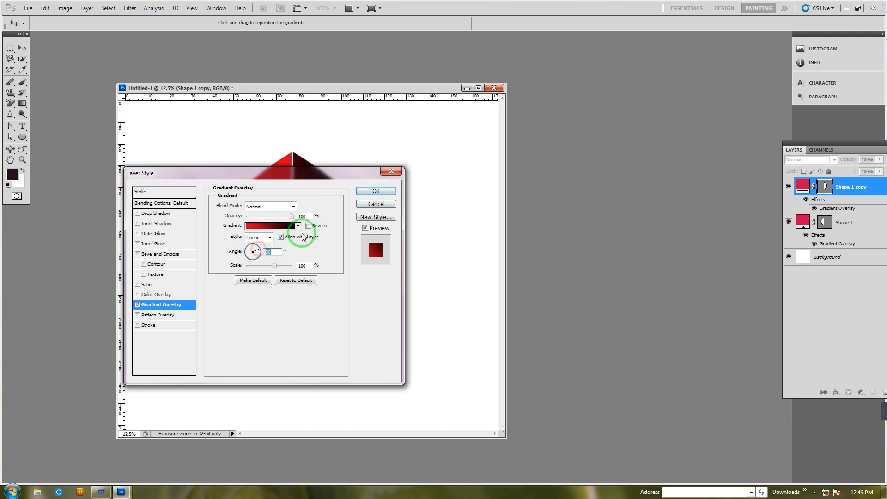
click(373, 192)
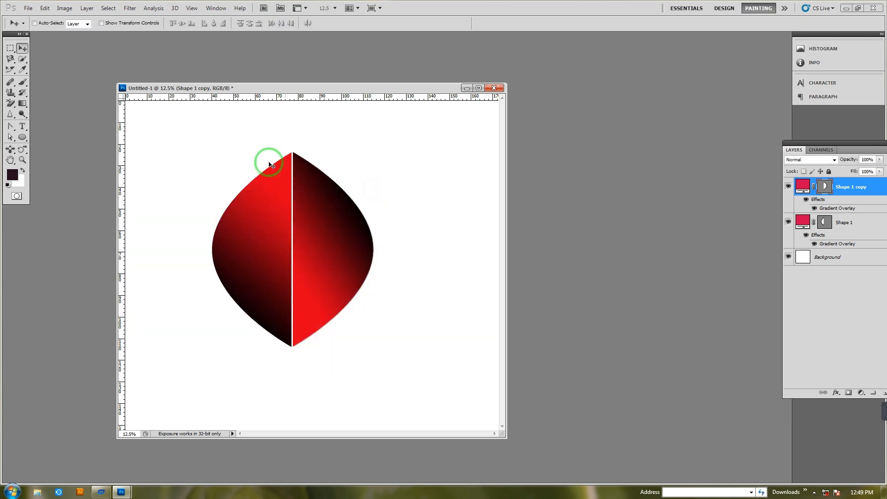
Select the Shape 1 copy layer and shift the right half left to close the gap between the halves
right_click(327, 213)
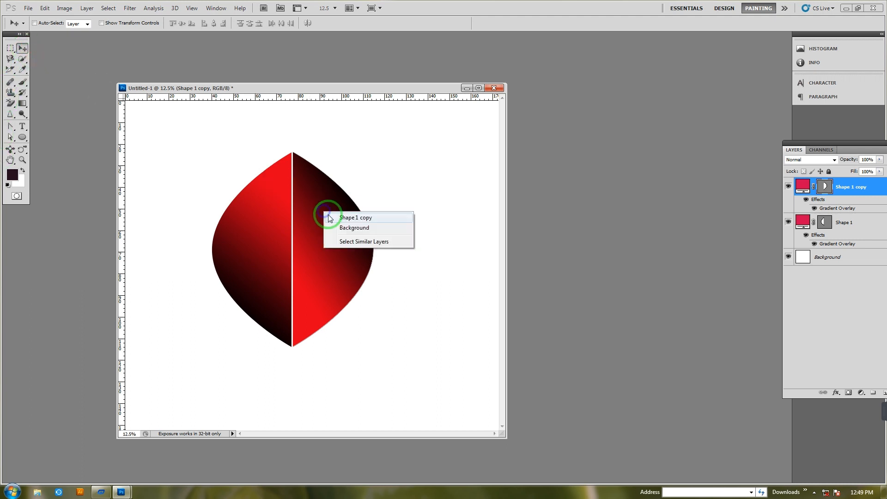
click(336, 217)
drag(334, 216, 335, 221)
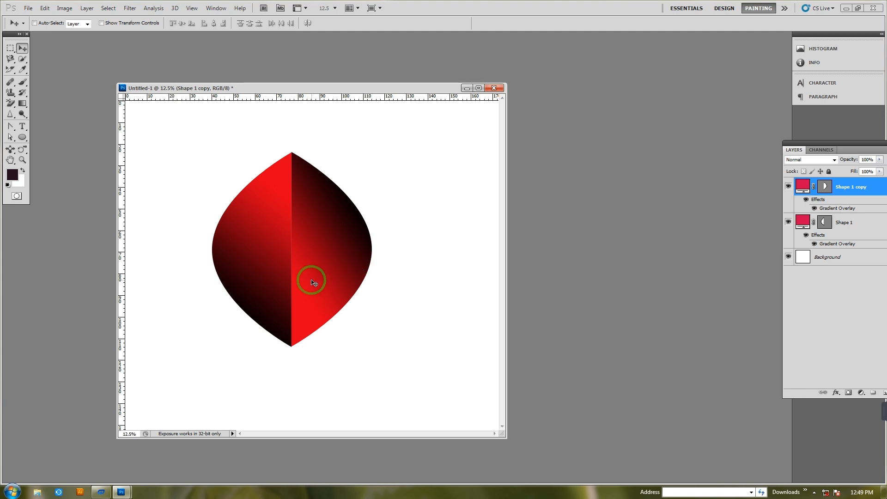
Hide the Background layer, merge the two petal halves into one layer, and move the petal slightly up
click(789, 257)
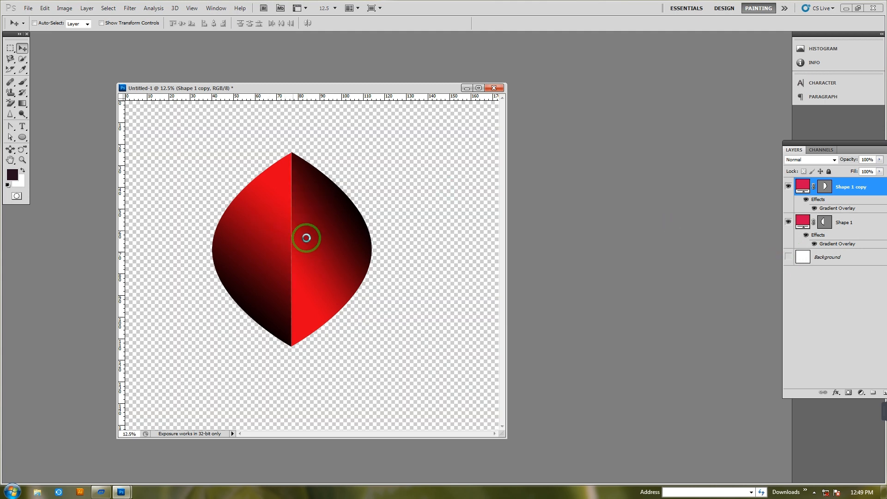
key(ctrl+shift+e)
drag(336, 229, 305, 222)
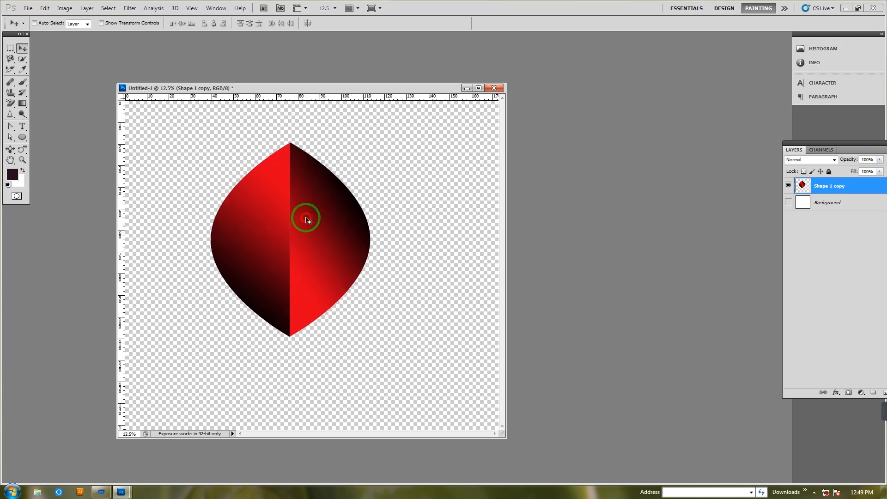
Scale the merged petal down proportionally around its center to about 36%
key(ctrl+t)
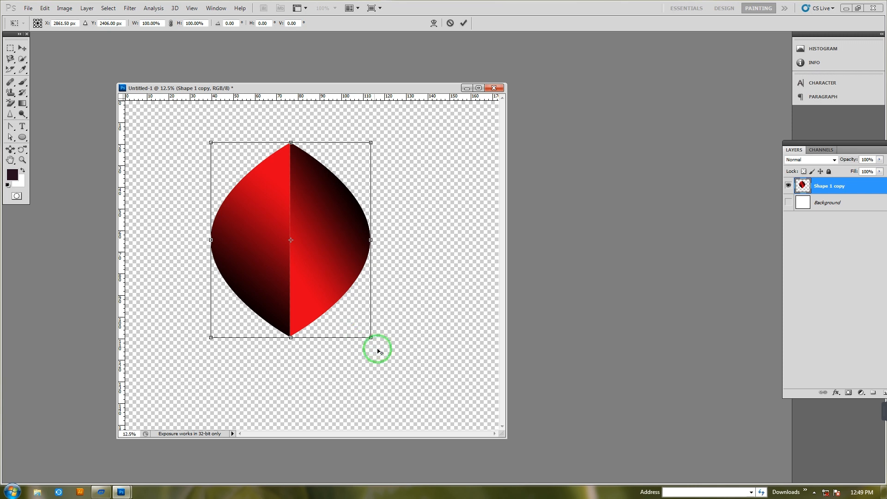
drag(365, 337, 317, 280)
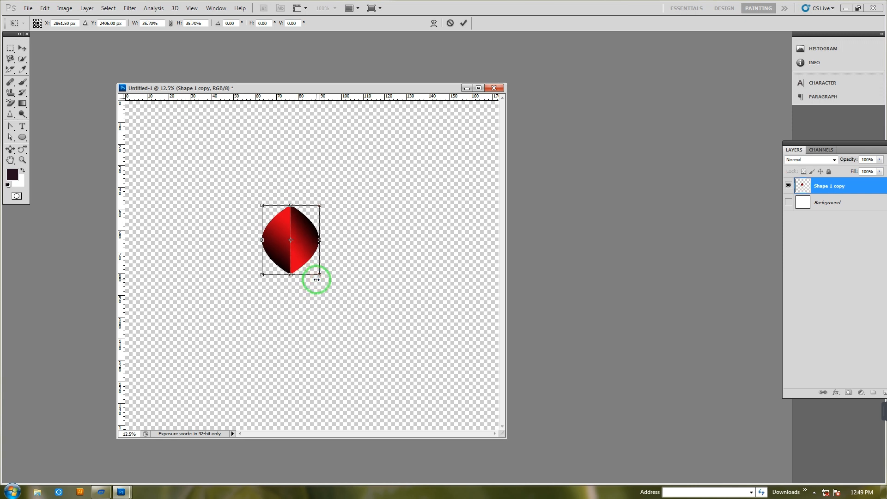
key(Return)
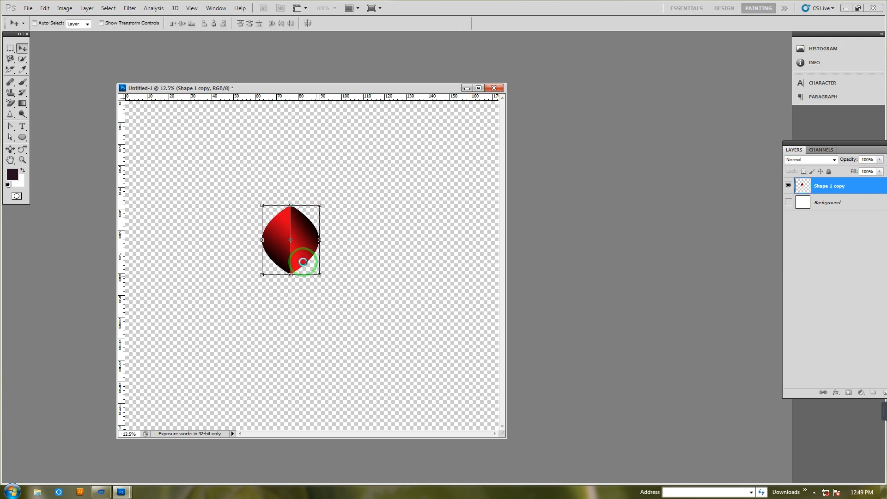
Move the petal up and add a smaller copy at its lower right, scaled to about 57% width and 71% height and rotated about 35°
drag(301, 254, 342, 210)
key(ctrl+t)
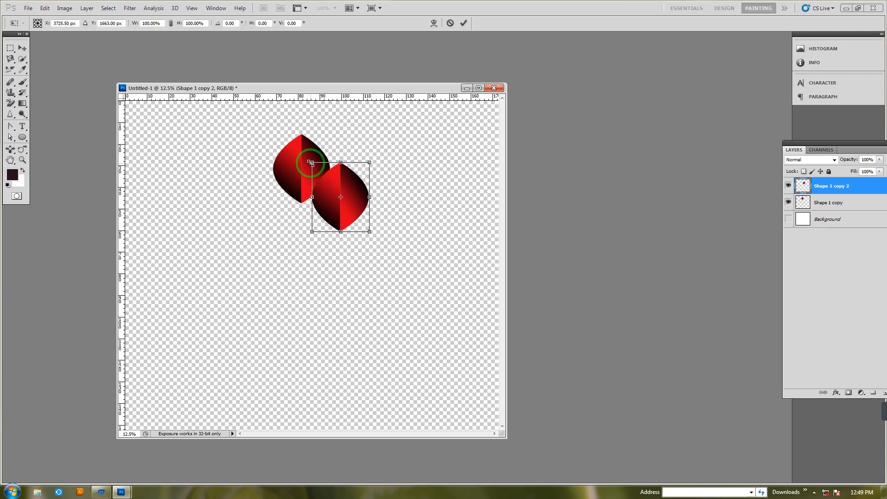
drag(312, 163, 320, 172)
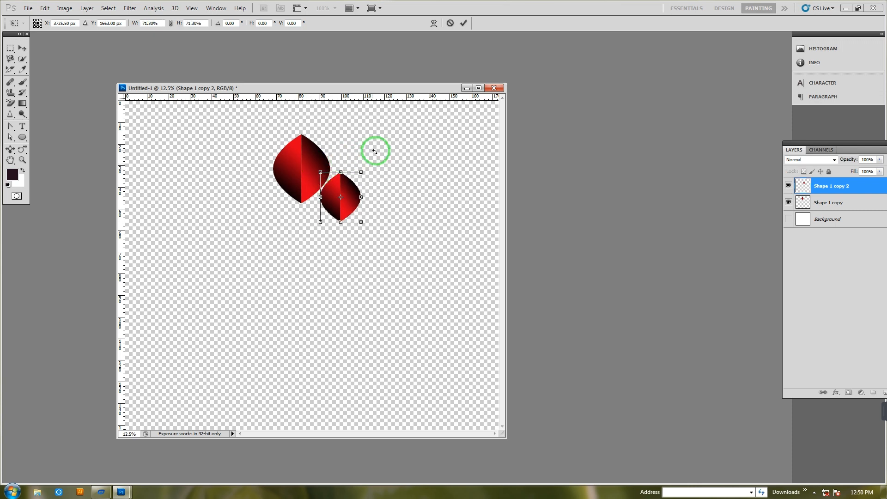
drag(383, 158, 401, 185)
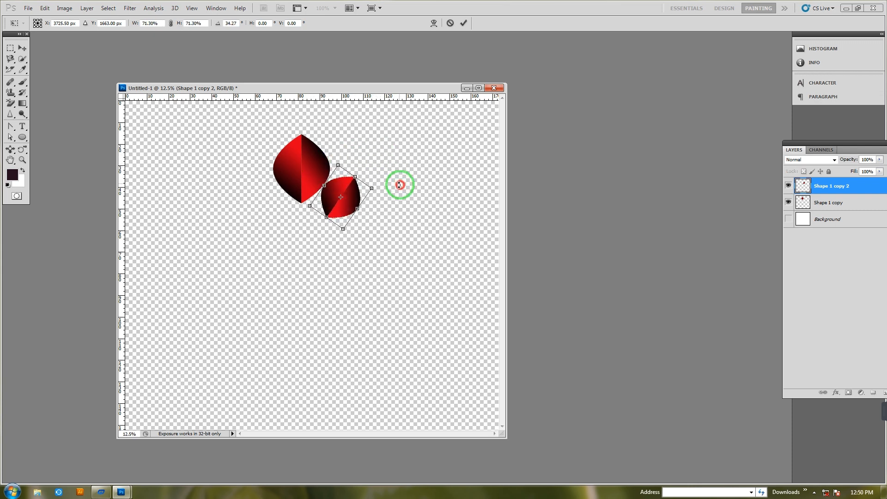
drag(324, 185, 346, 186)
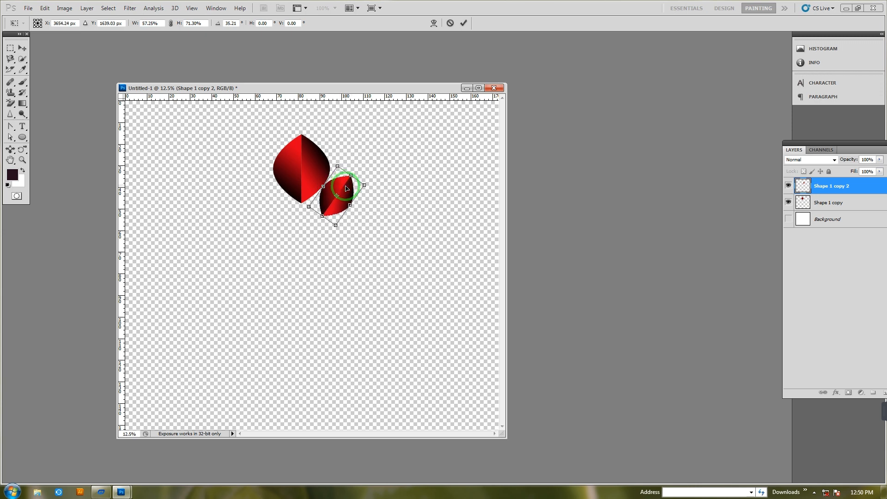
key(Return)
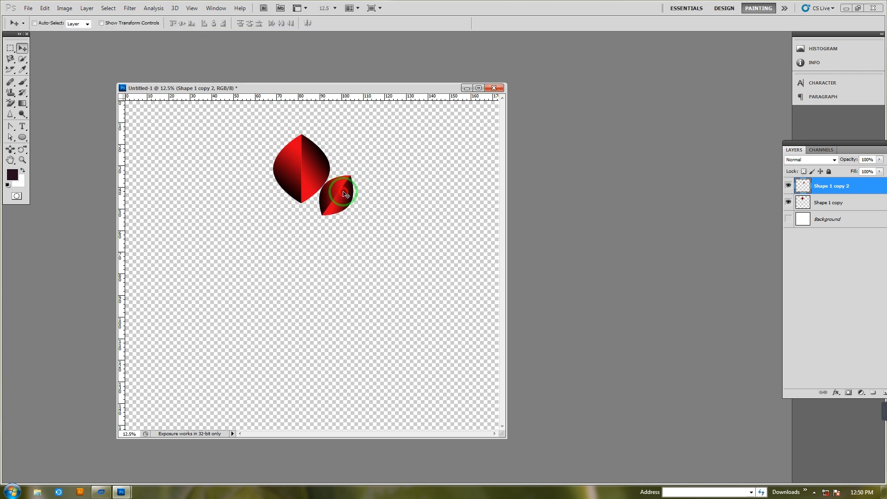
Duplicate the small side petal to the large petal's lower left and rotate it to point outward to the upper left
drag(345, 191, 261, 206)
key(ctrl+t)
key(Return)
key(ctrl+t)
key(Return)
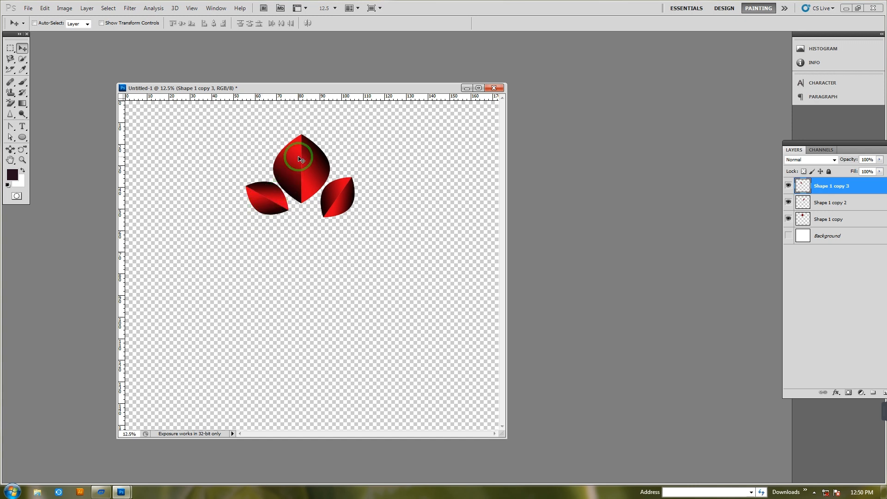
Duplicate the large petal straight below itself and scale the copy down, centered under the large petal's lower tip
right_click(302, 157)
click(312, 163)
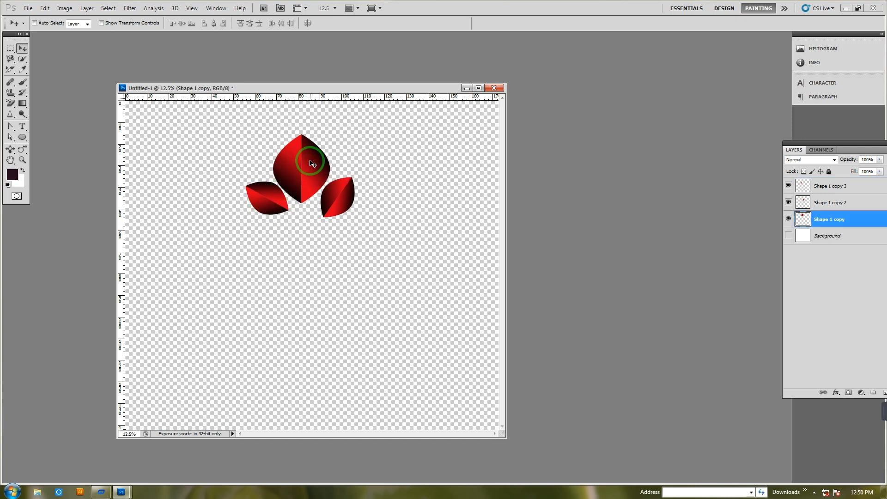
right_click(312, 163)
click(314, 166)
drag(313, 169, 317, 234)
key(ctrl+t)
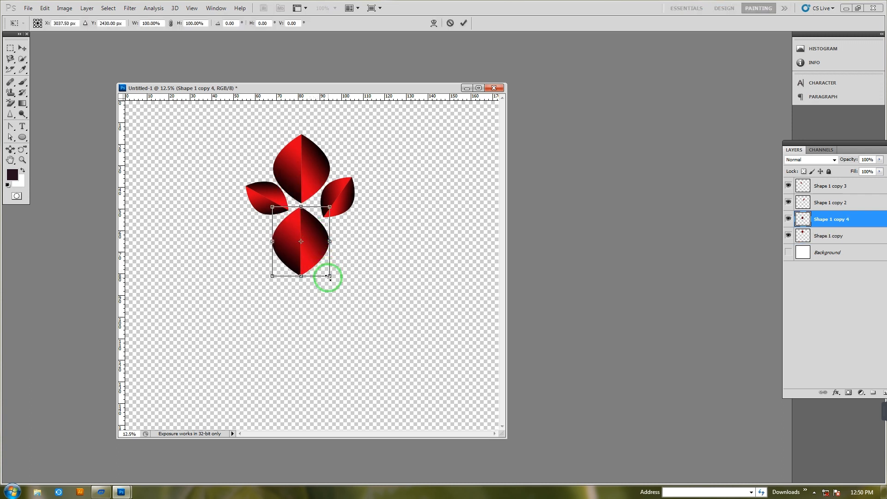
drag(329, 278, 308, 231)
key(Return)
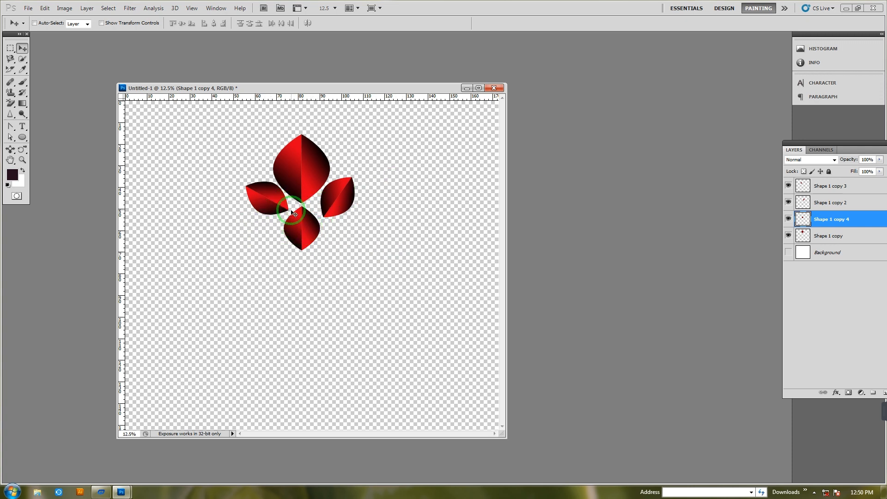
Rotate the right side petal about 16° clockwise to balance it with the left one
right_click(334, 204)
click(346, 208)
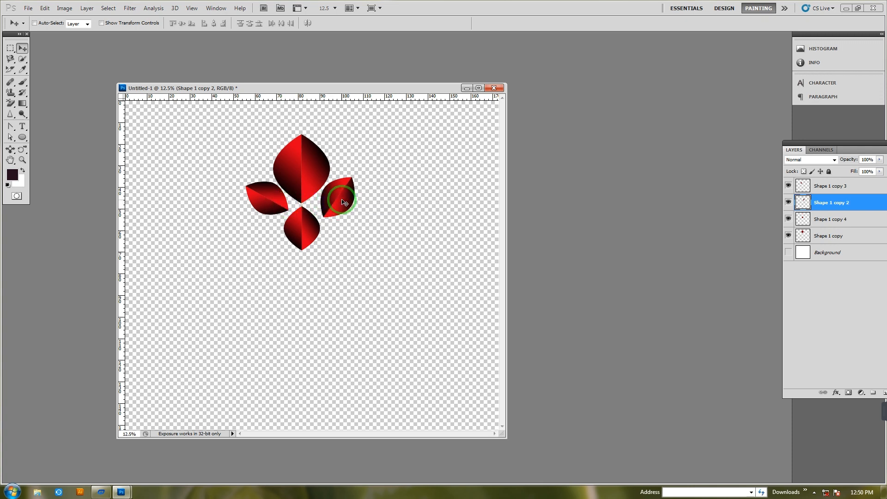
key(ctrl+t)
drag(376, 175, 377, 186)
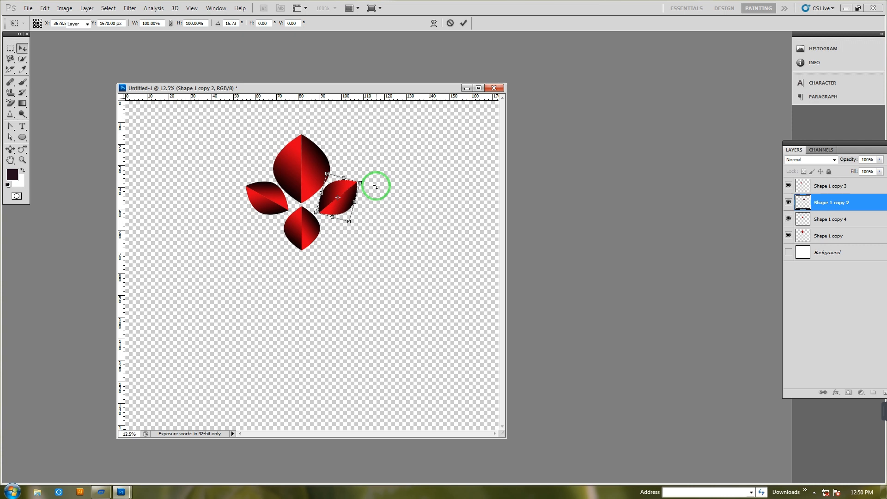
key(Return)
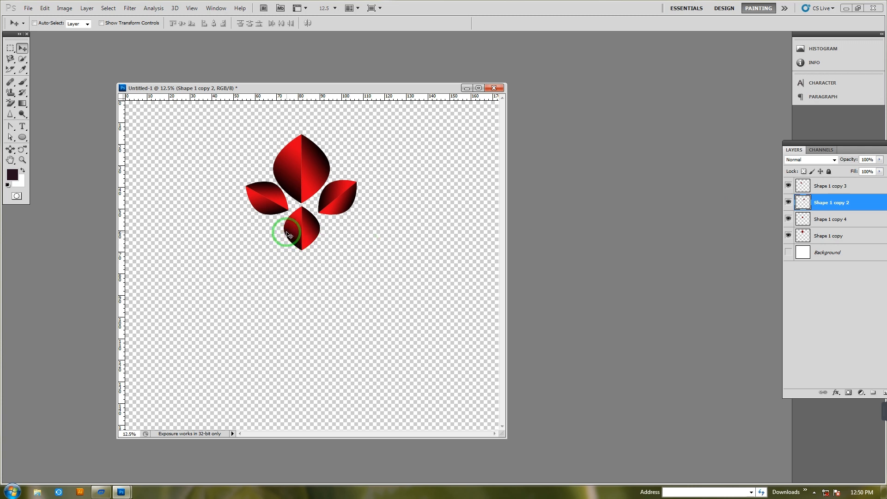
Merge the four petals into one layer and move the flower motif slightly down
key(ctrl+shift+e)
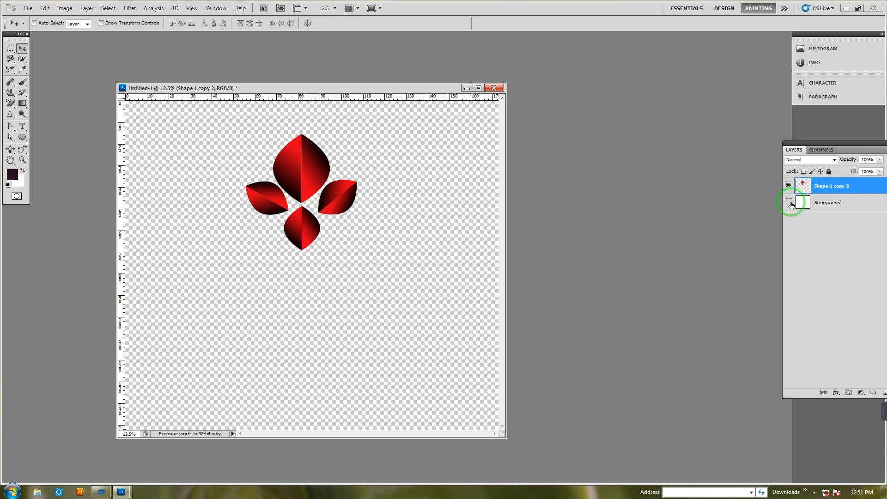
drag(297, 163, 297, 174)
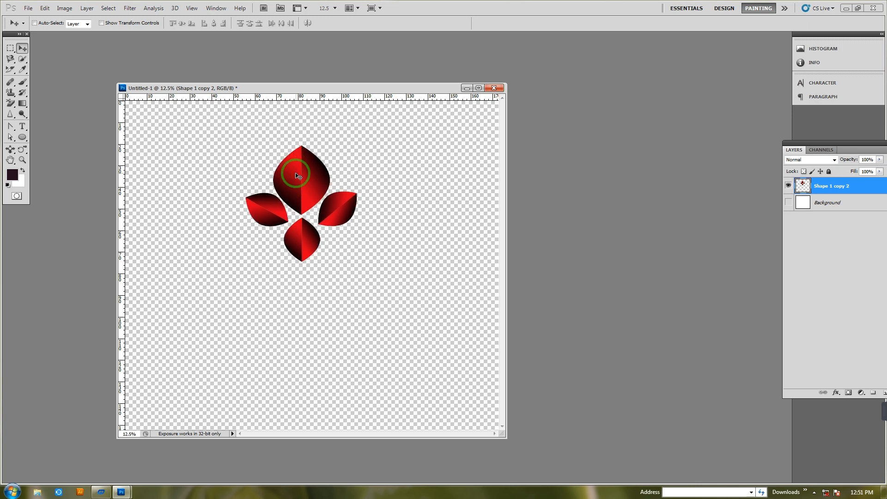
Scale the merged flower motif down proportionally to about 79% around its center and apply the transformation
key(ctrl+t)
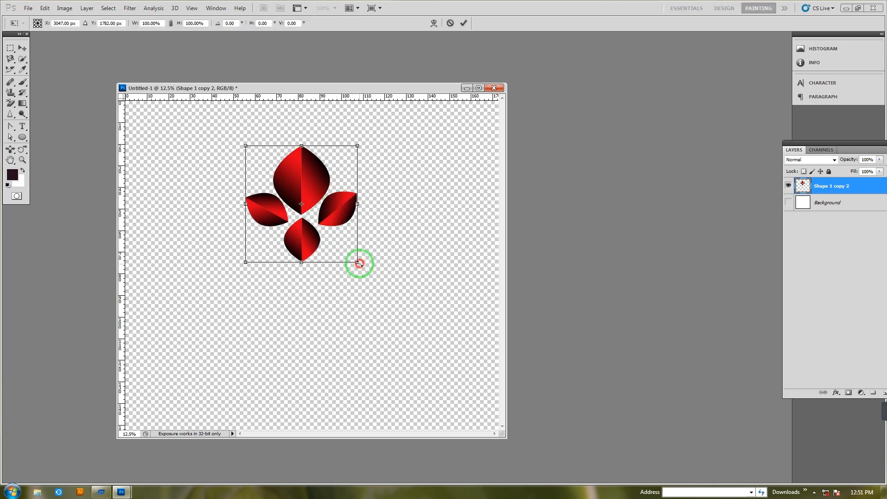
drag(359, 264, 349, 251)
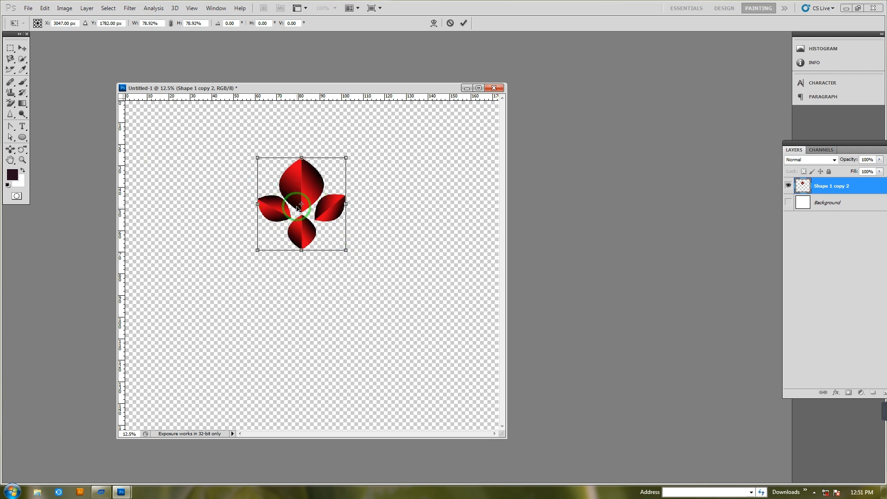
click(11, 105)
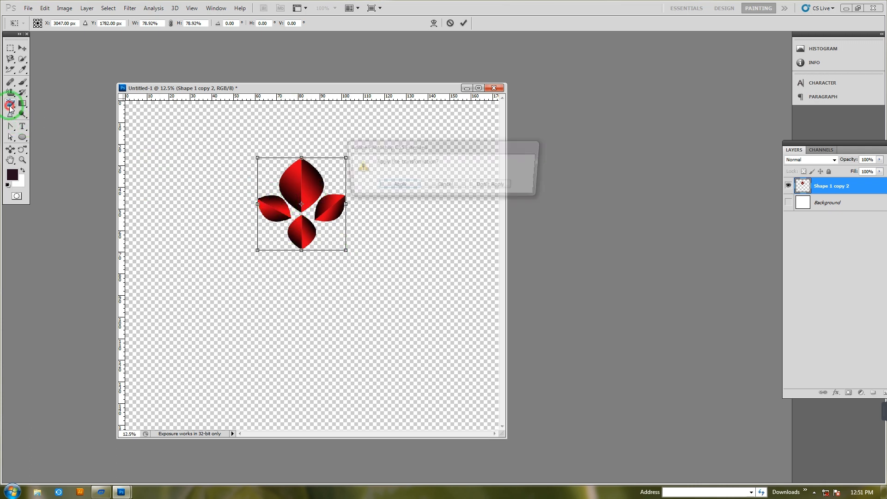
click(398, 183)
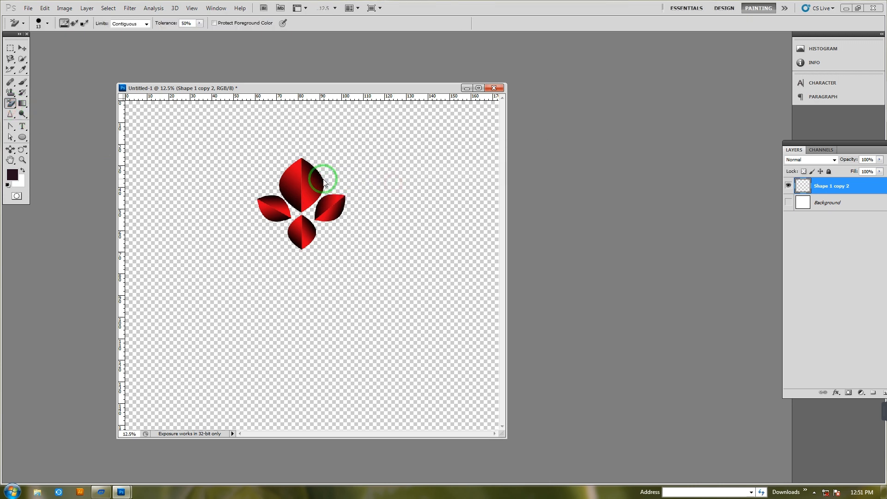
click(22, 50)
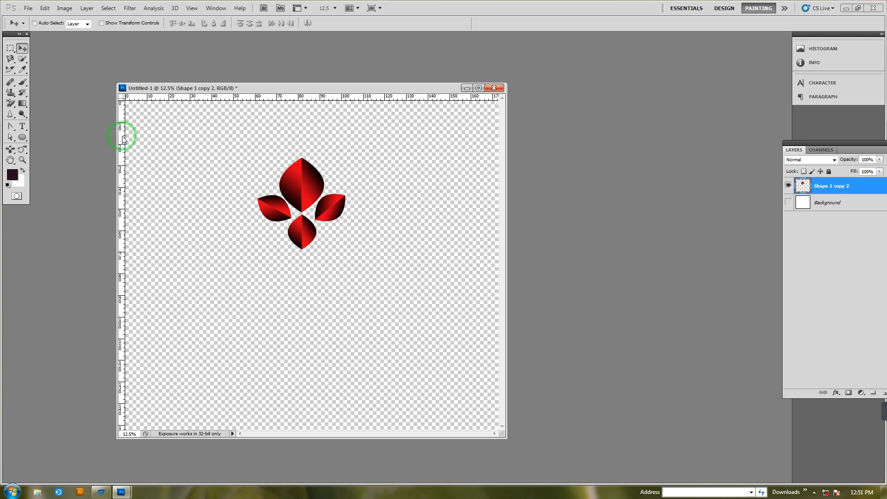
Duplicate the flower and rotate the copy 90° around a pivot placed below it at about X 3039 px, Y 3149 px
key(ctrl+j)
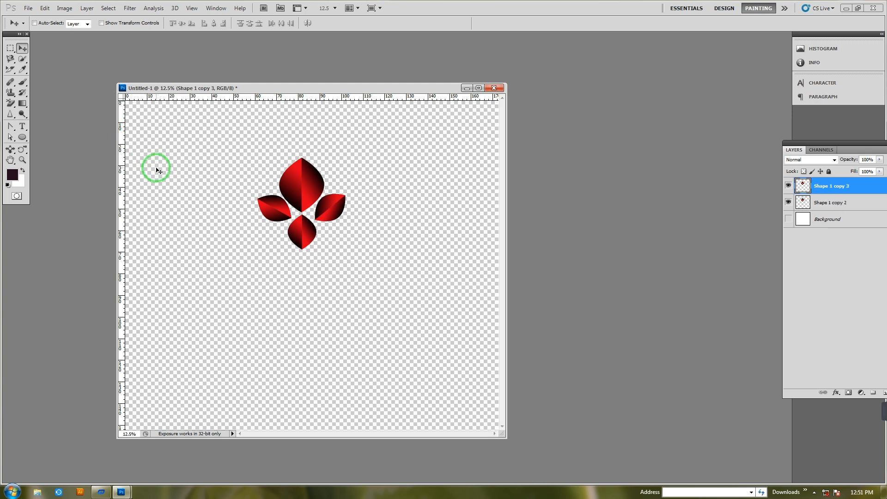
key(ctrl+t)
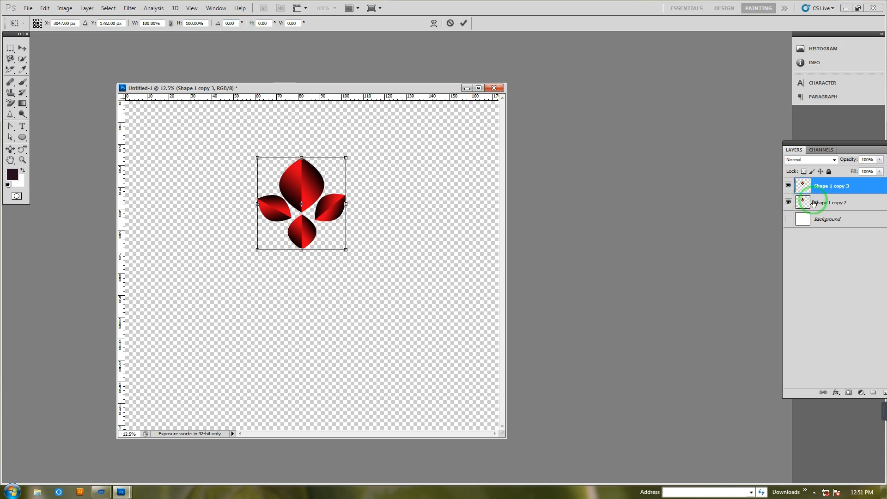
click(235, 22)
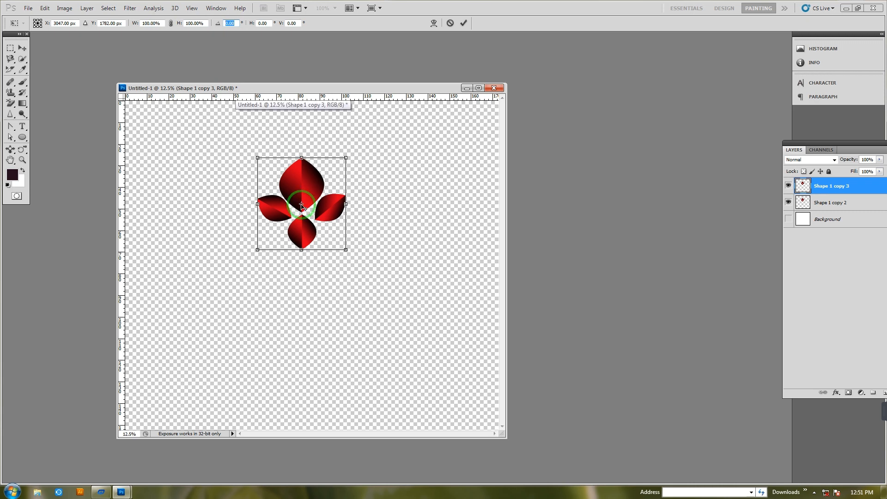
drag(302, 207, 301, 283)
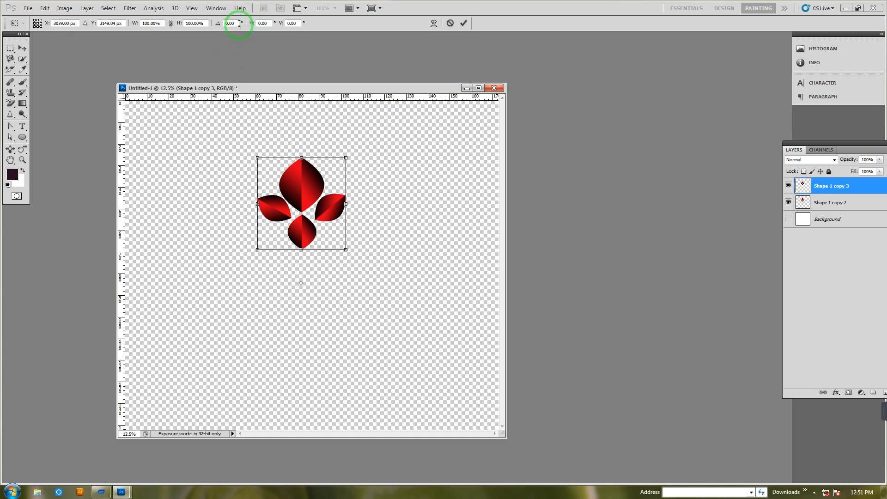
click(213, 28)
text(9)
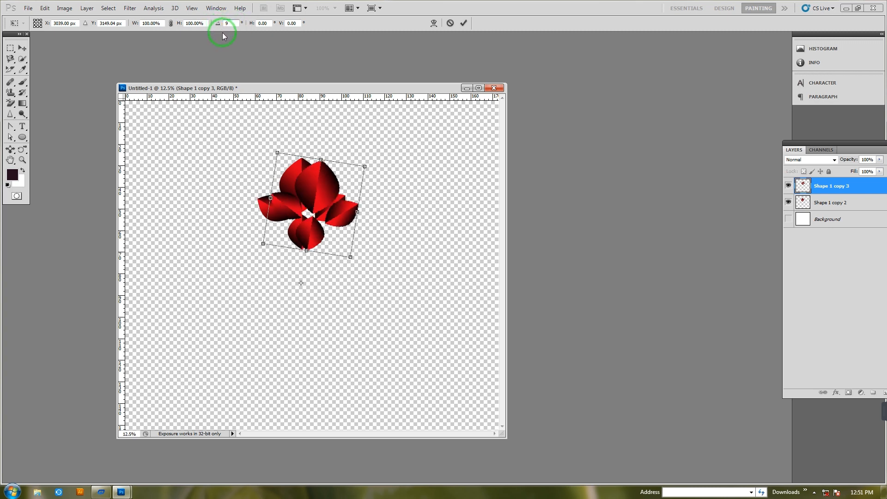
text(0)
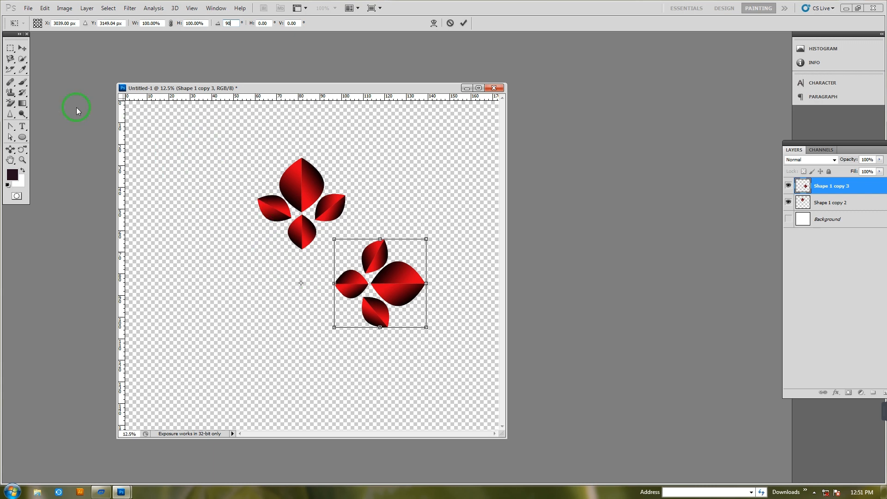
click(22, 48)
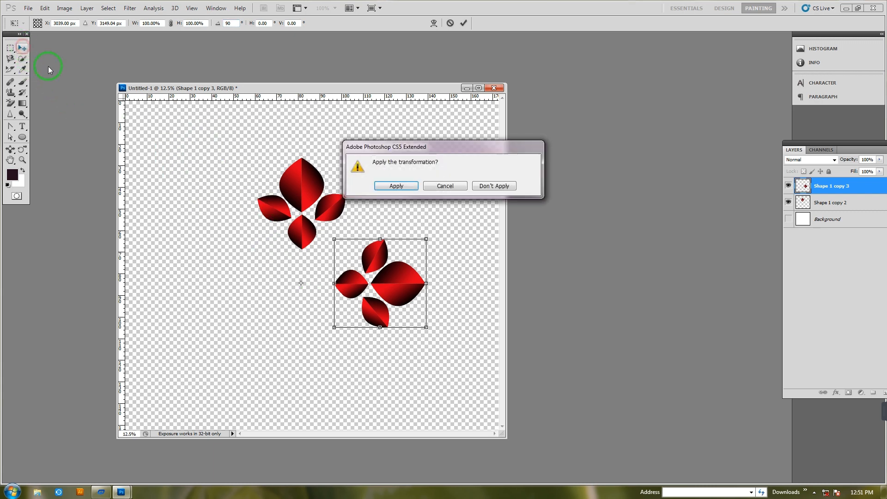
click(399, 185)
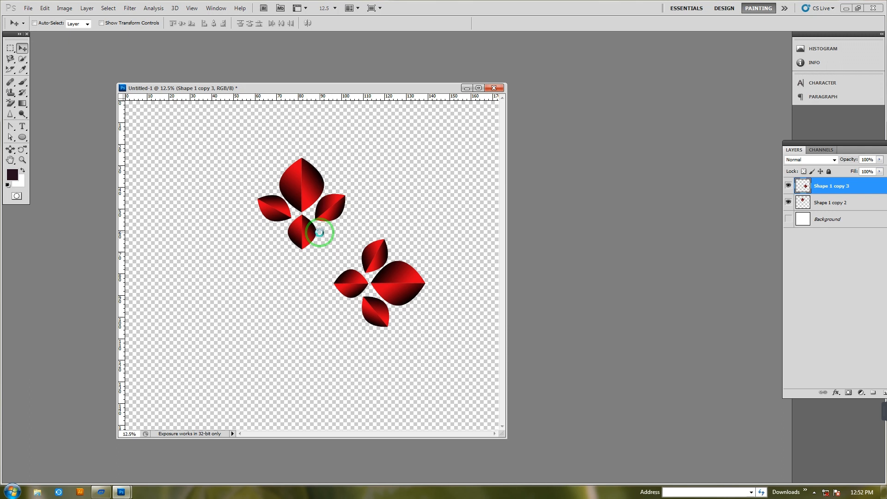
Repeat the rotate-and-duplicate transform twice to complete a four-flower ring and merge the visible layers
key(ctrl+shift+alt+t)
key(ctrl+shift+alt+t)
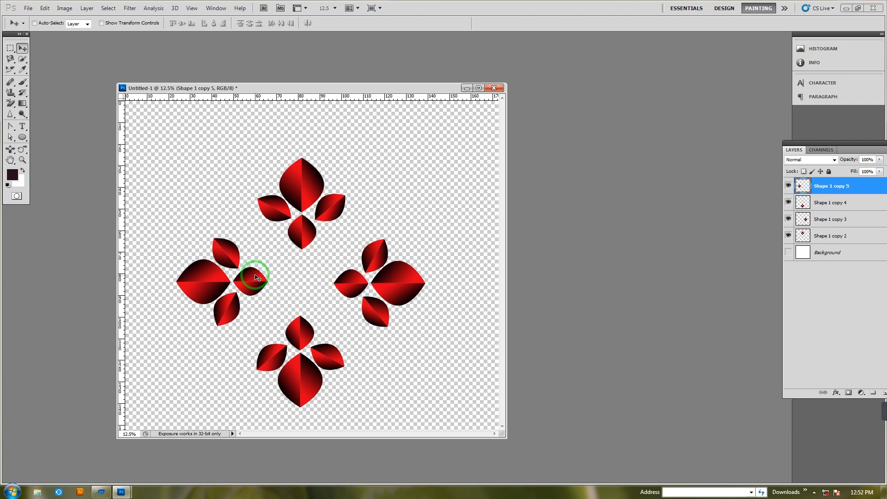
key(ctrl+shift+e)
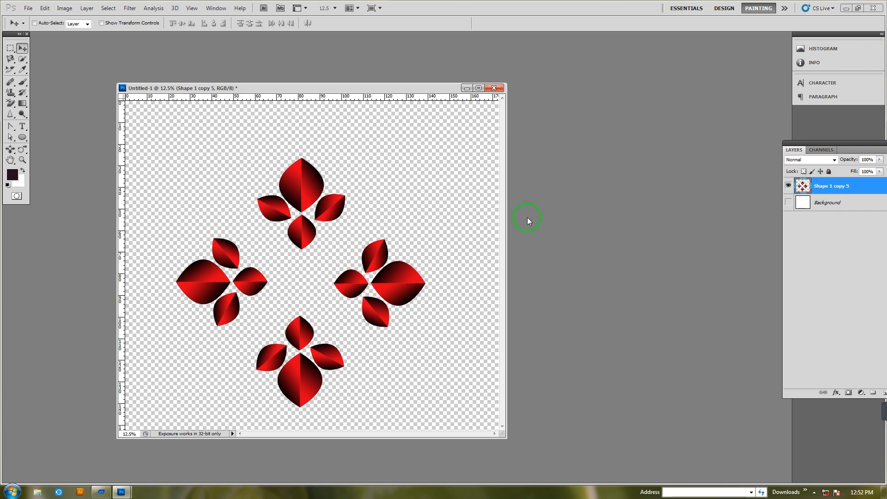
Scale the four-flower ring down proportionally to about 24% and move it straight up to the upper part of the canvas
key(ctrl+t)
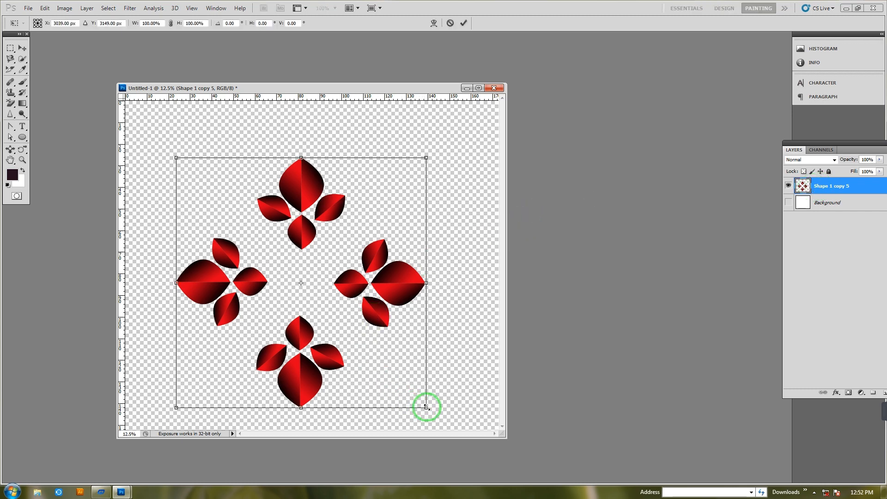
drag(426, 408, 331, 312)
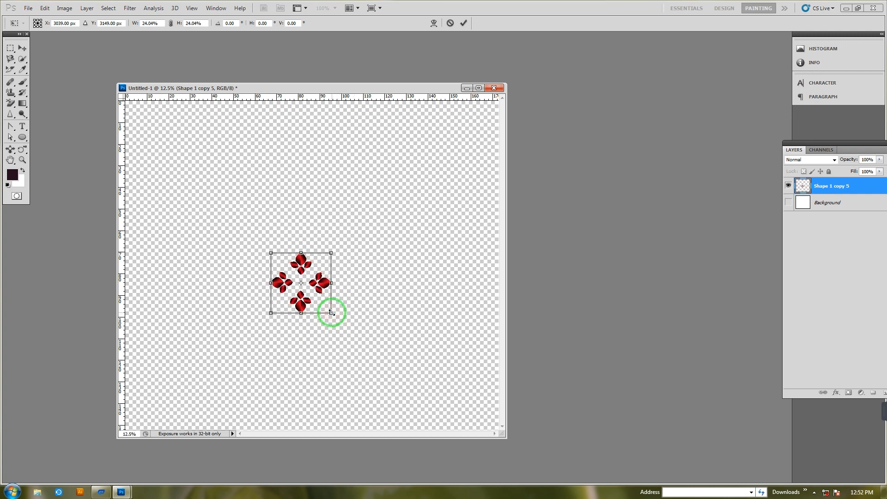
key(Return)
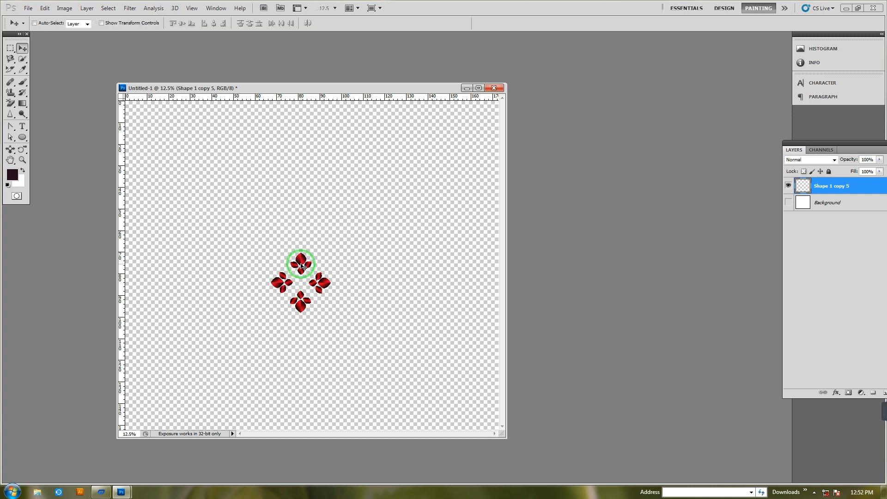
drag(301, 264, 302, 155)
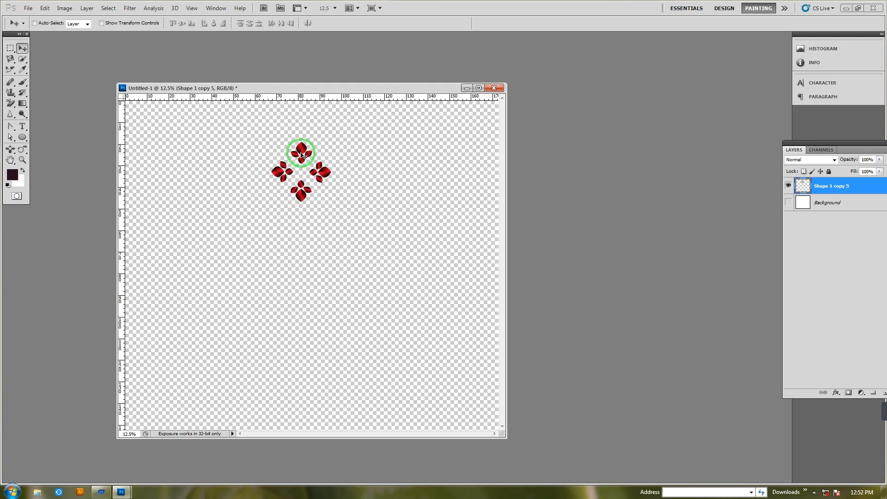
Duplicate the small ring and rotate the copy 90° around a pivot at its lower edge, at X 3047 px, Y 1750 px
key(ctrl+j)
key(ctrl+t)
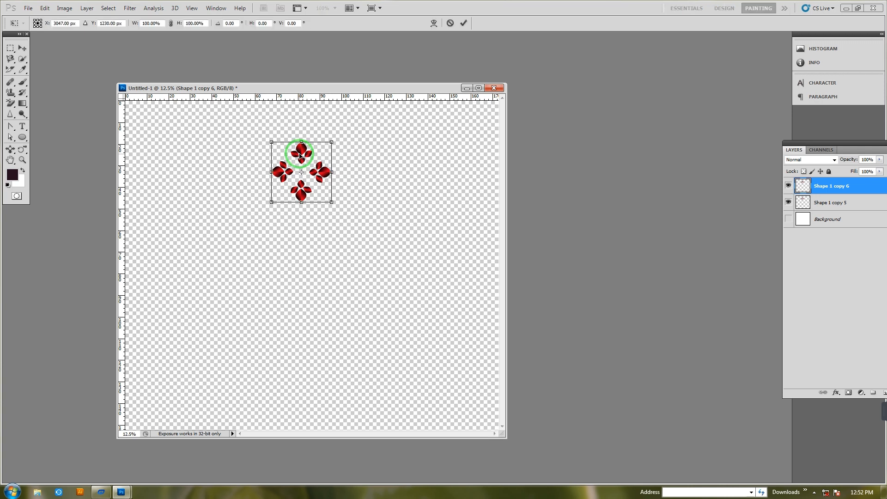
drag(301, 172, 303, 204)
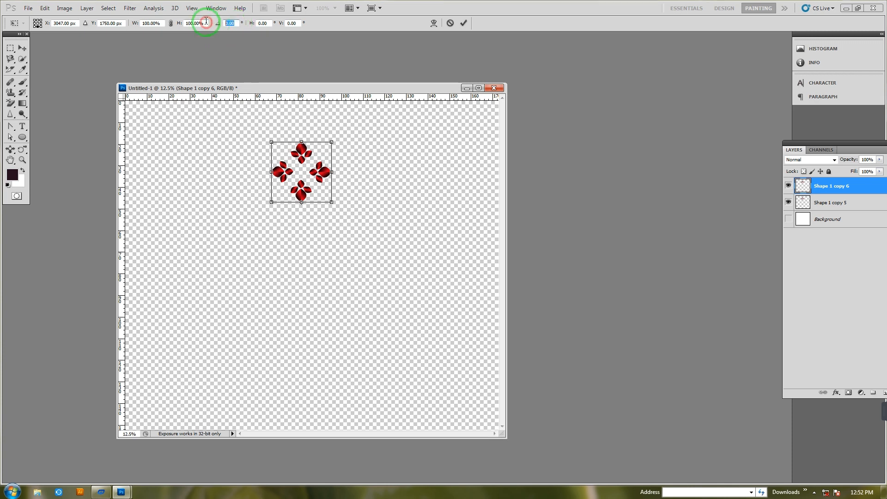
text(90)
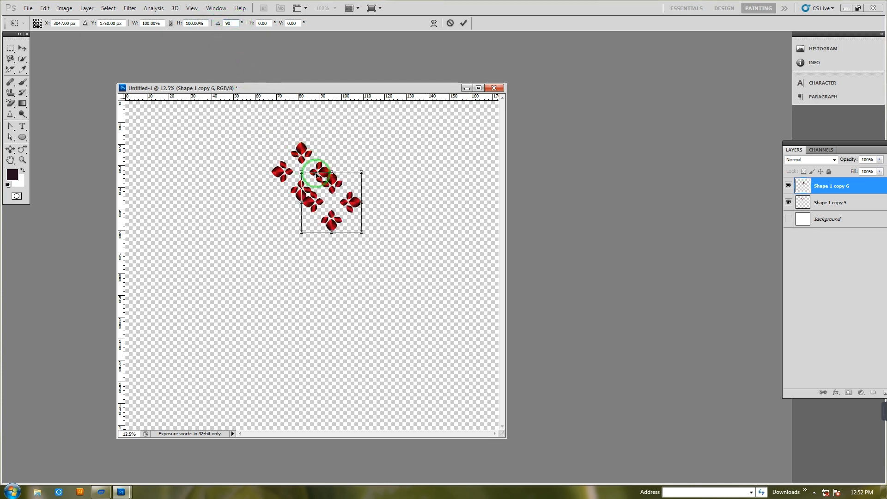
click(22, 48)
click(398, 185)
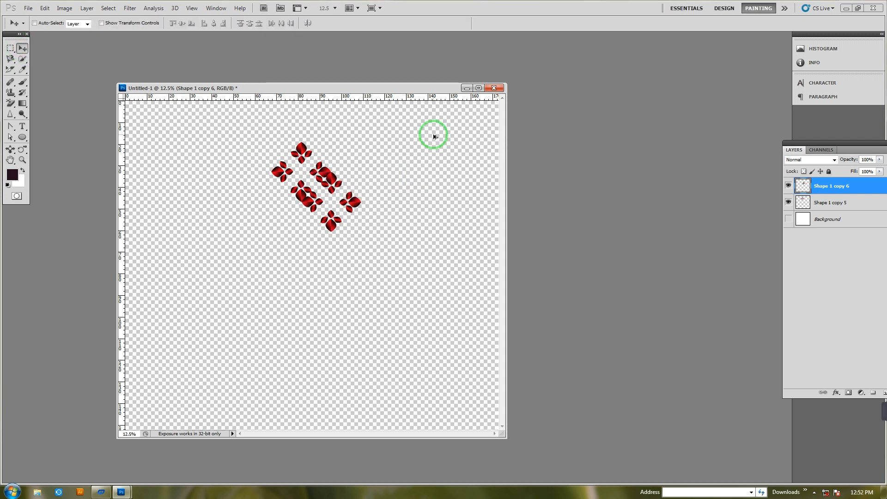
Repeat the 90° duplicate of the small ring twice to form a diamond-shaped ornament and merge its layers
key(ctrl+alt+shift+t)
key(ctrl+alt+shift+t)
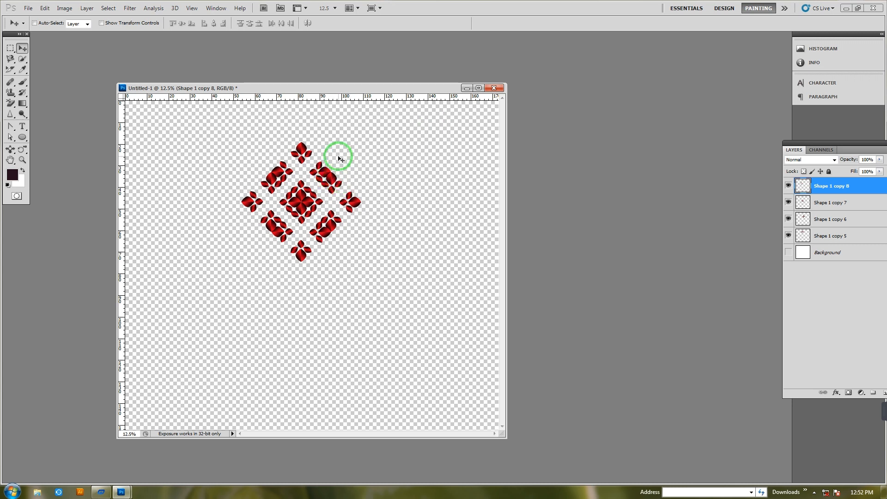
key(ctrl+shift+e)
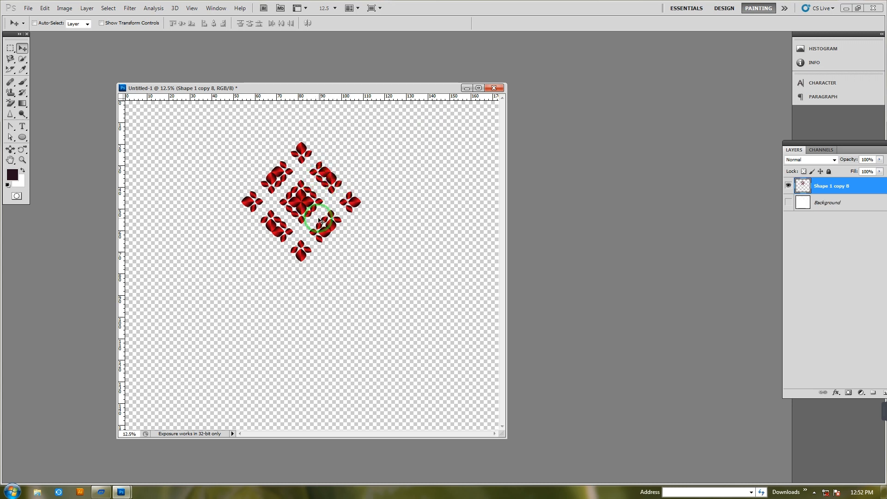
Duplicate the diamond ornament and rotate the copy freely to about -178.7° around a pivot just below it at Y 2790 px
key(ctrl+j)
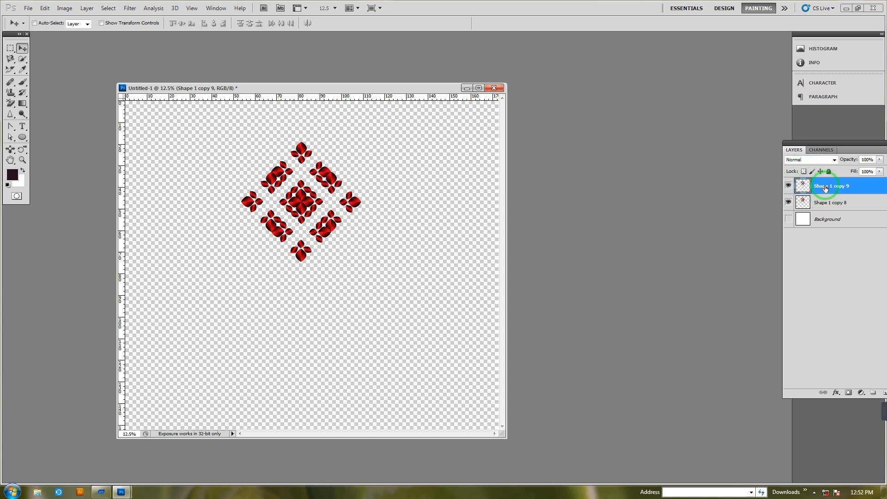
key(ctrl+t)
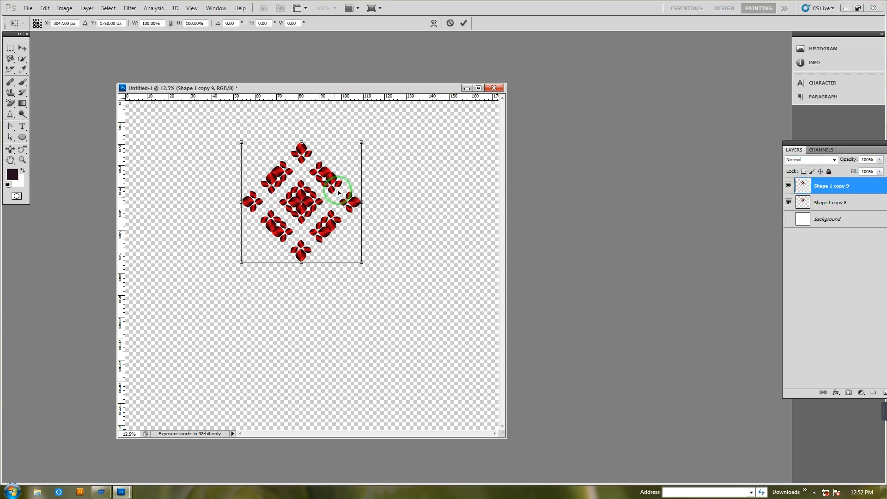
click(216, 24)
text(90)
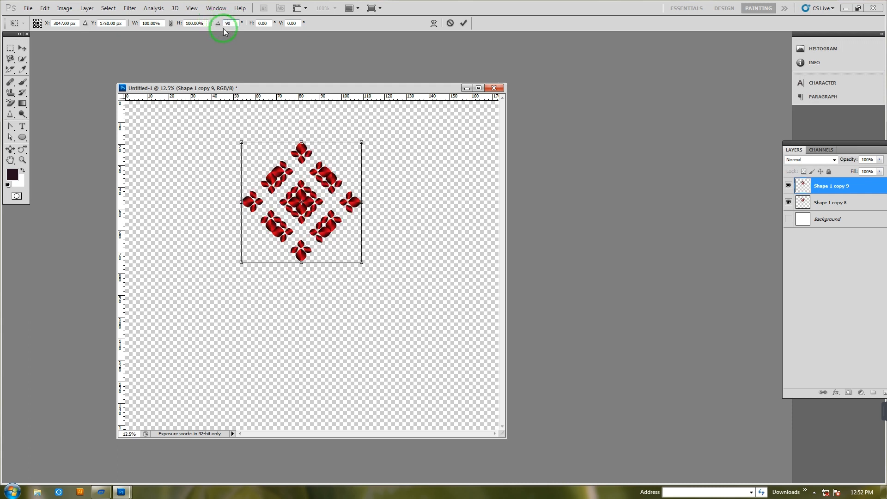
drag(301, 202, 305, 267)
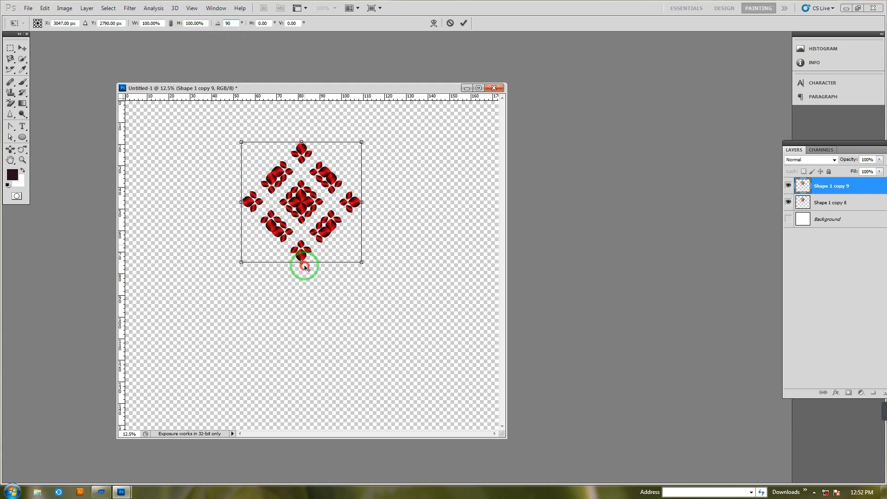
click(233, 23)
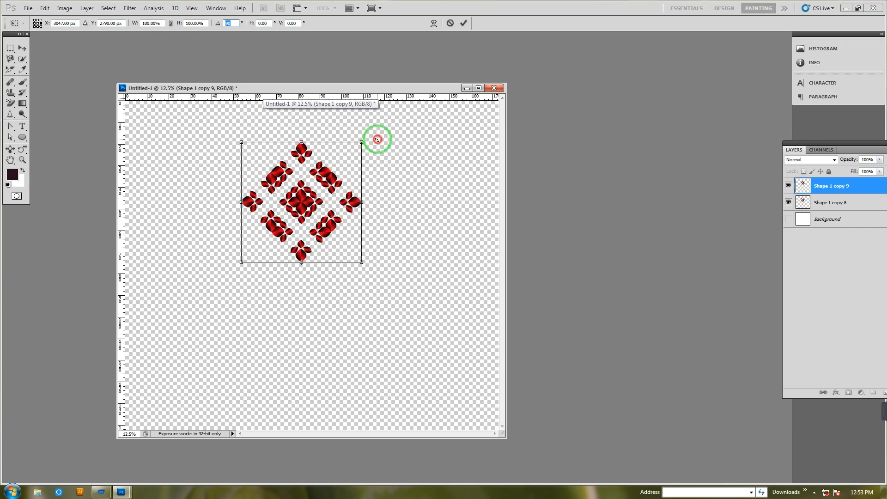
drag(377, 139, 505, 396)
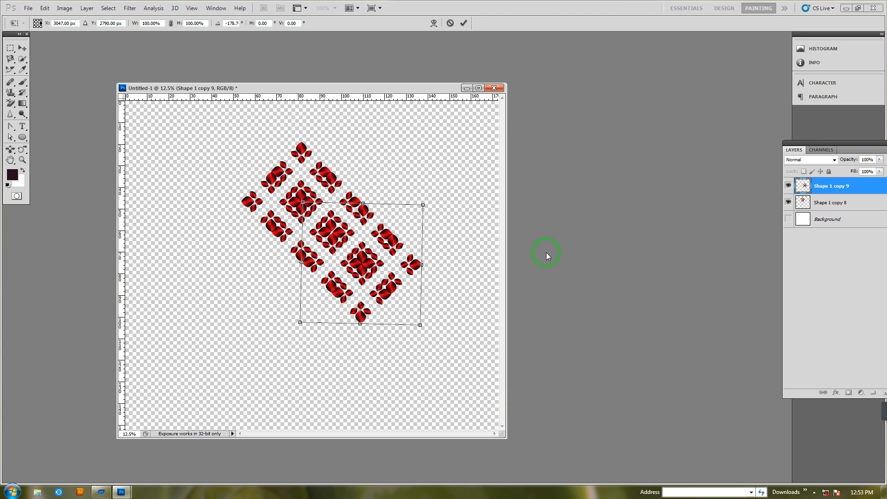
key(Return)
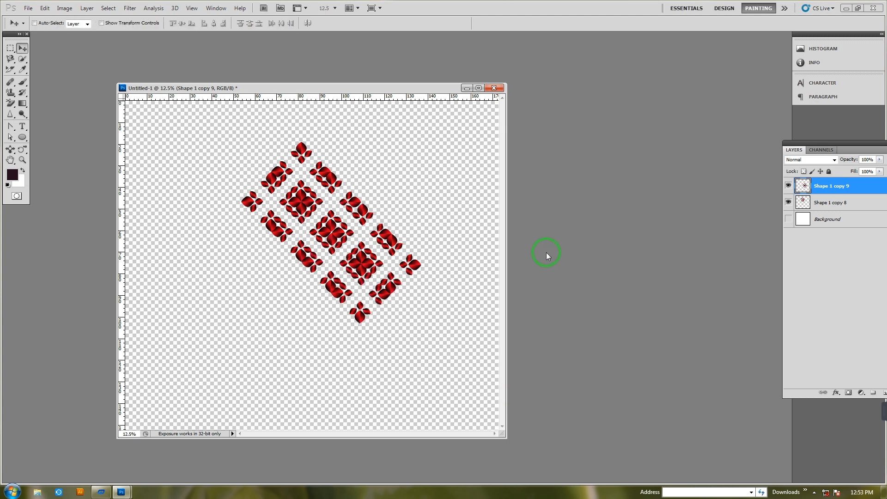
Repeat the last rotate-and-duplicate transform of the diamond ornament twice more
key(ctrl+alt+shift+t)
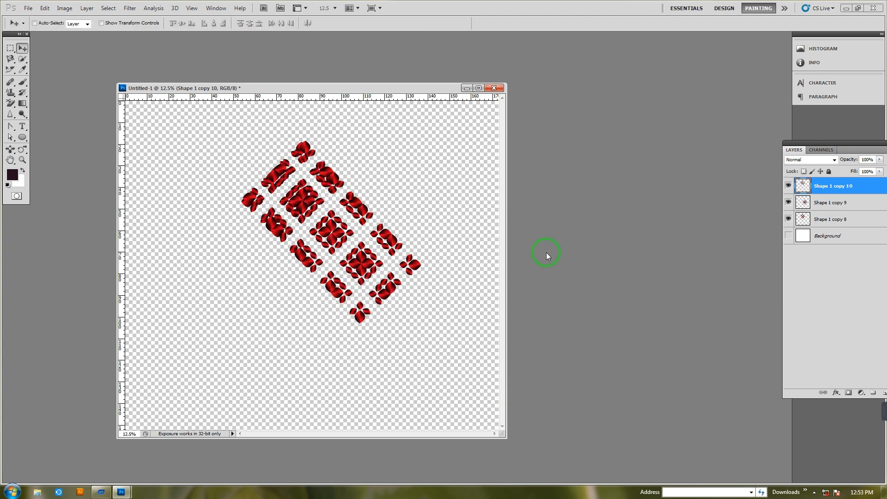
key(ctrl+alt+shift+t)
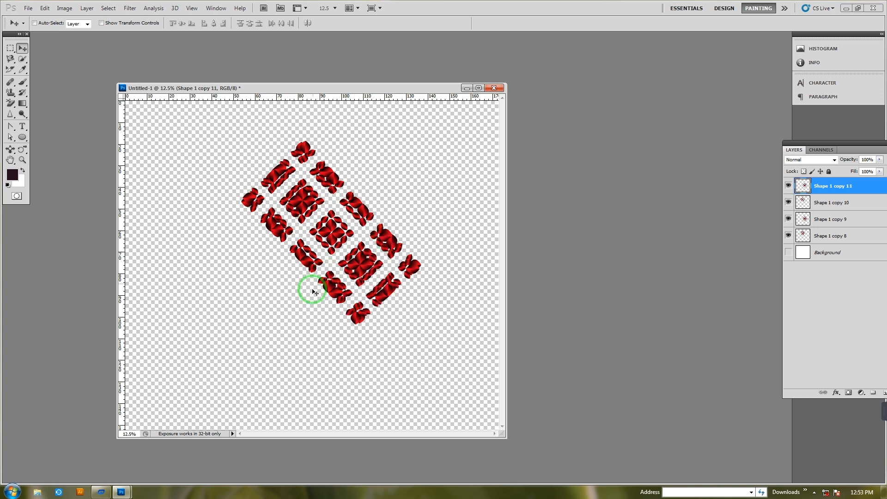
key(z)
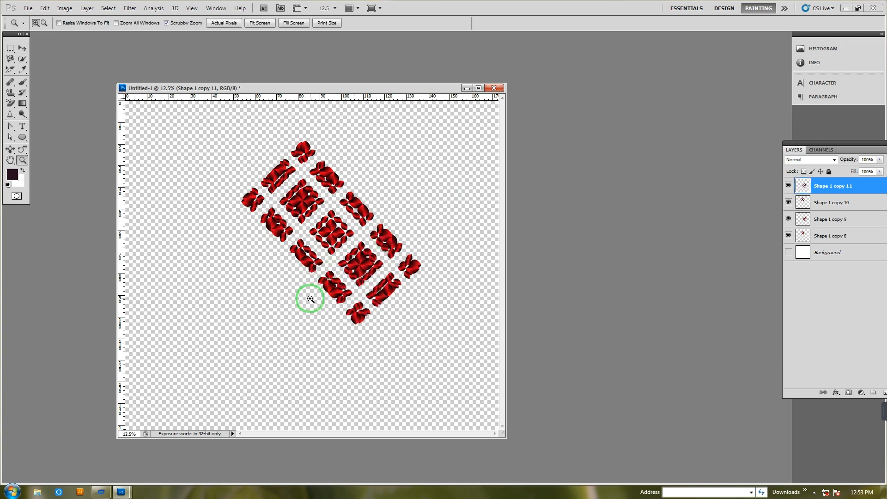
Undo the last two repeated duplicates of the diamond ornament and merge the two remaining ornament layers into one
key(ctrl+alt+z)
key(ctrl+alt+z)
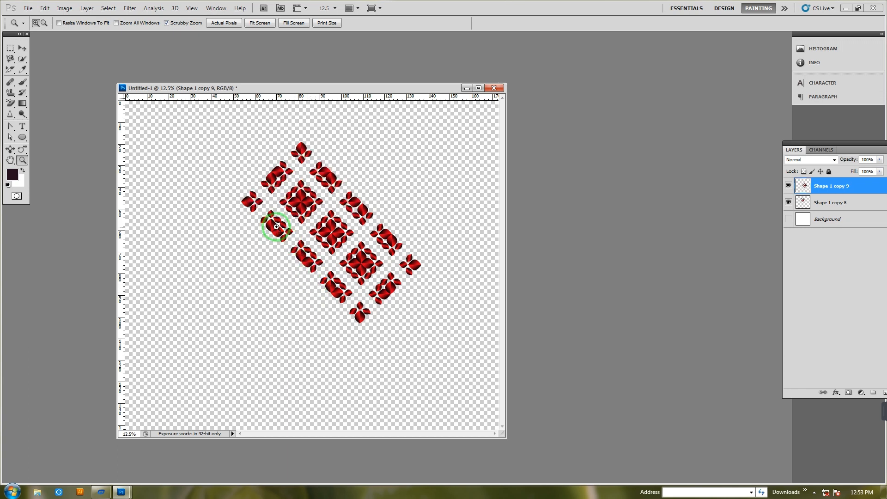
click(22, 48)
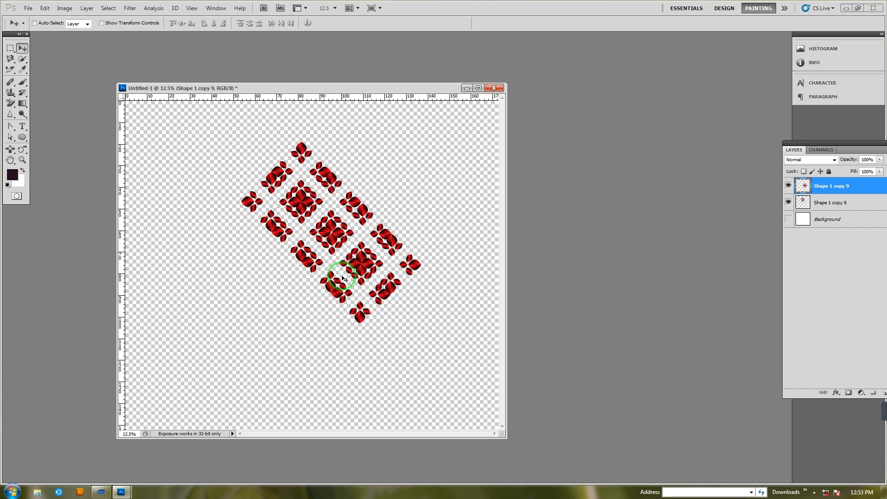
key(ctrl+e)
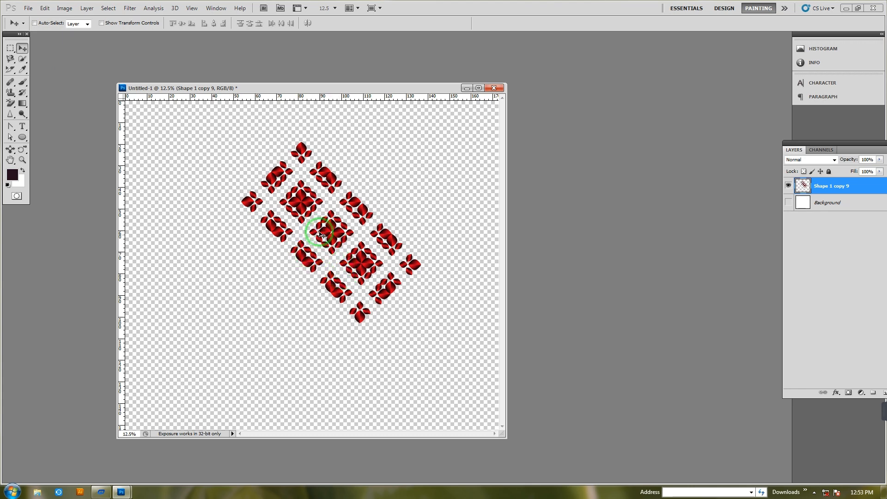
Place a copy of the merged ornament strip diagonally below-left of it to complete a large diamond lattice, and merge both layers
drag(326, 225, 268, 291)
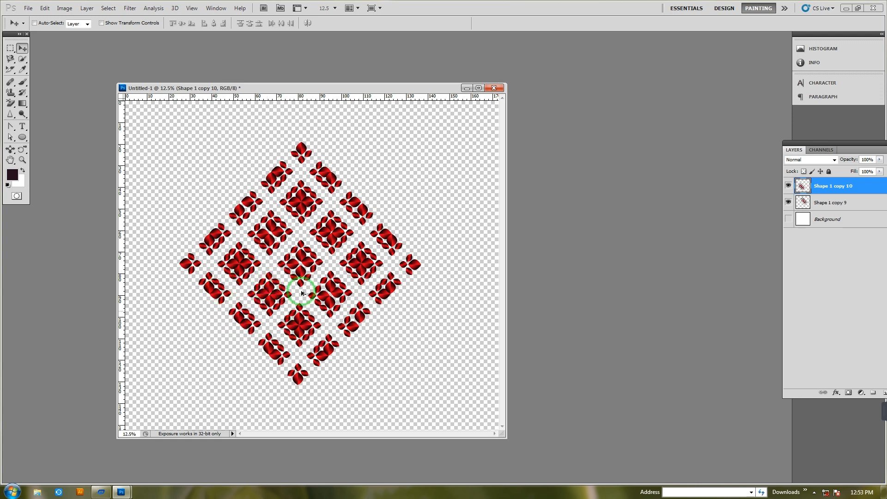
drag(266, 297, 250, 228)
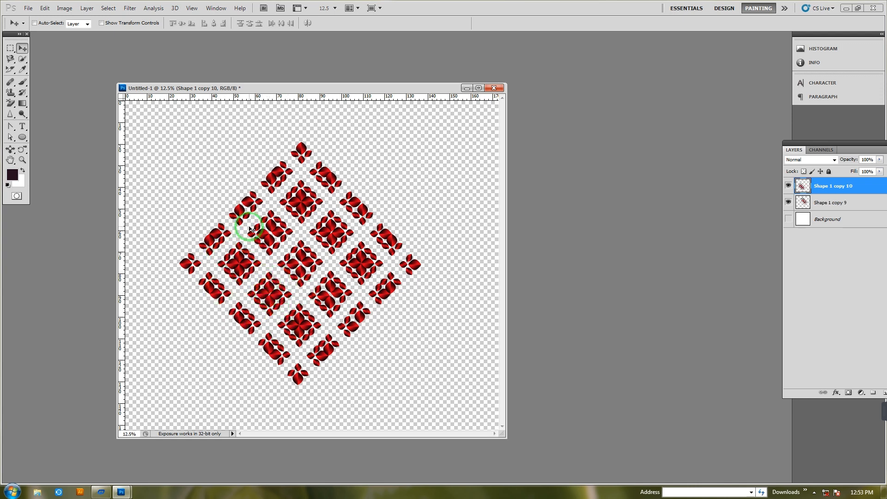
key(ctrl+e)
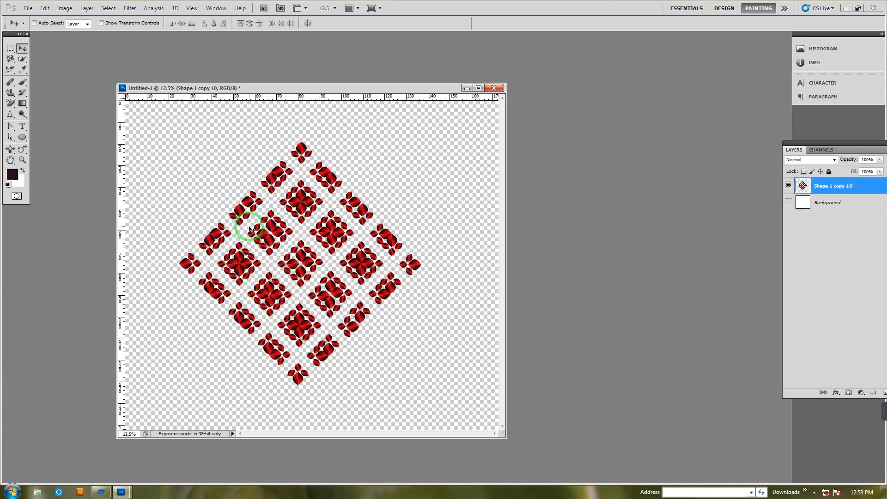
Scale the diamond lattice about its centre to a little over a third of its size and move it to the canvas's upper middle
key(ctrl+t)
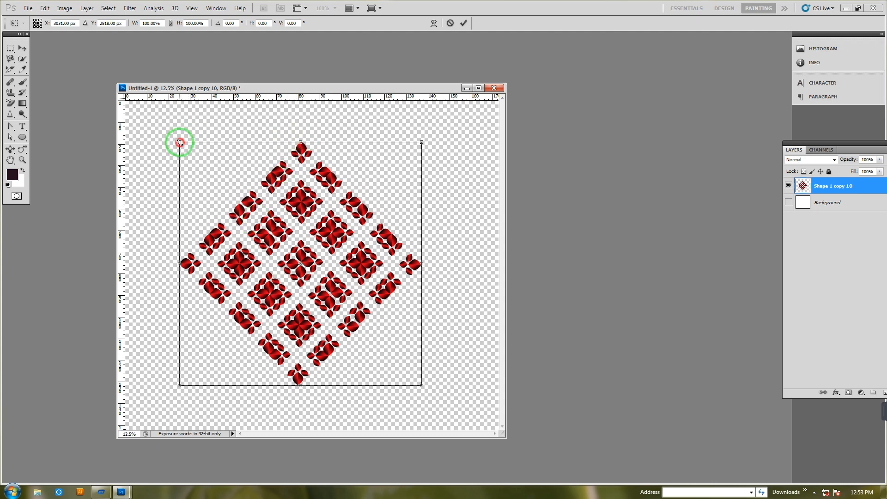
drag(180, 142, 255, 219)
key(Return)
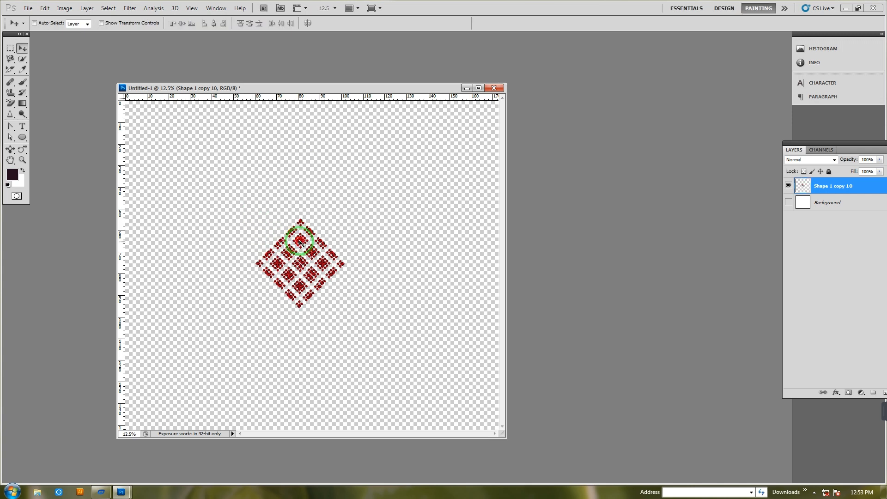
drag(300, 243, 298, 154)
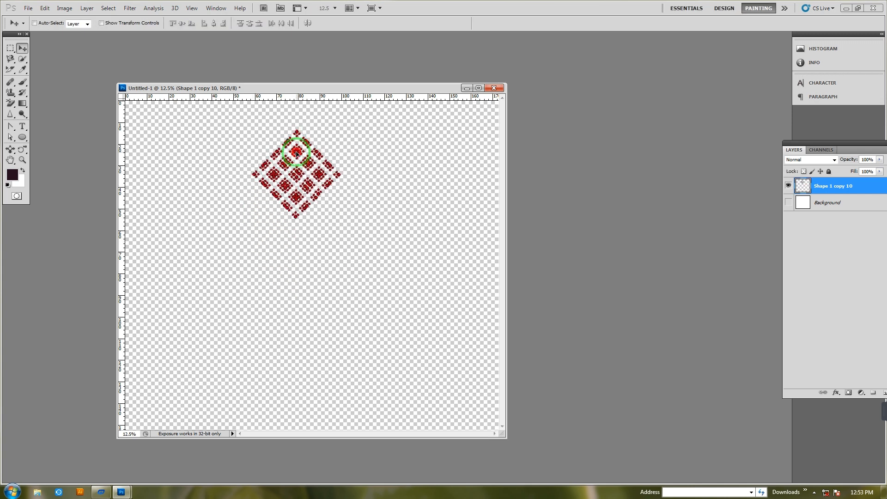
Duplicate the small diamond lattice and rotate the copy 90° around a pivot just below its lower tip, at X 2967 px, Y 2052 px
key(ctrl+j)
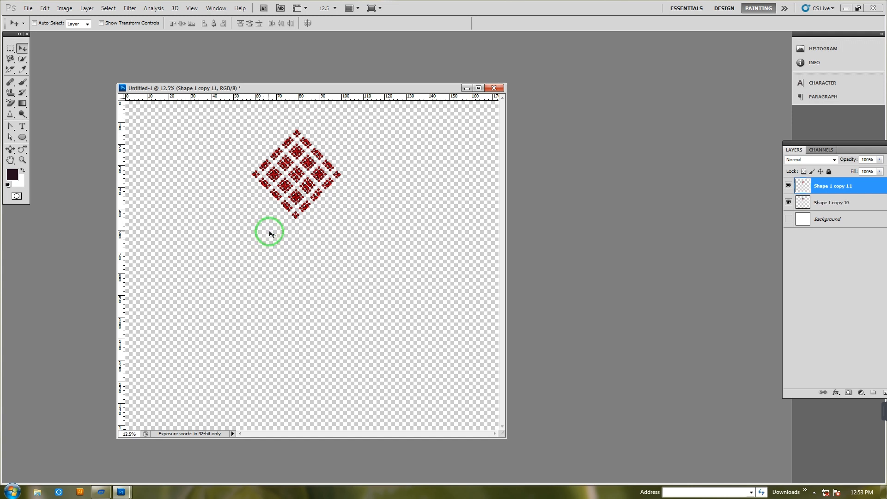
key(ctrl+t)
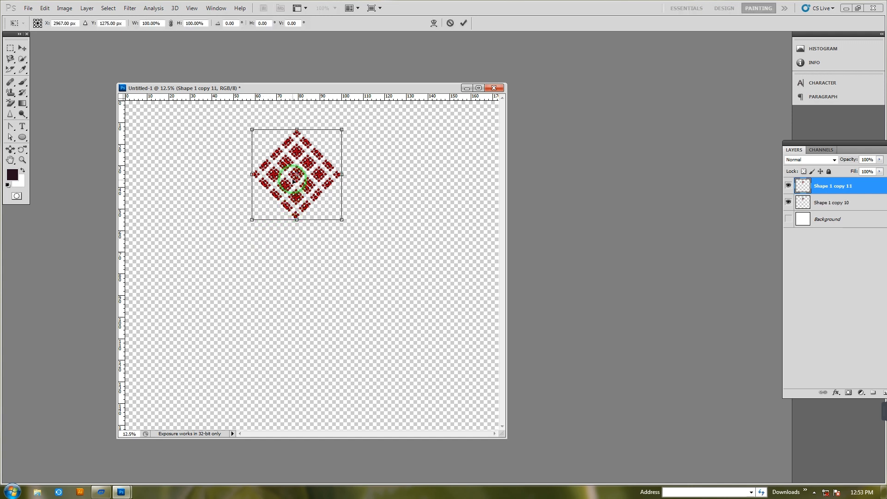
drag(296, 175, 297, 223)
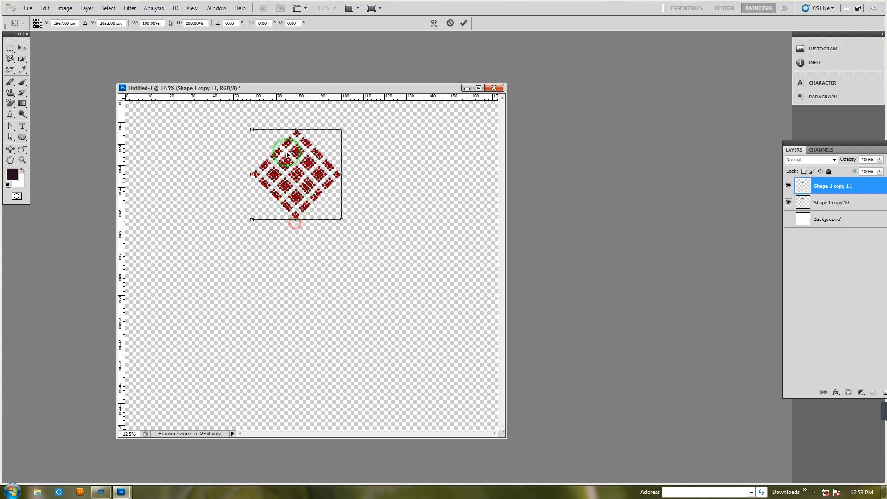
drag(236, 23, 208, 29)
text(90)
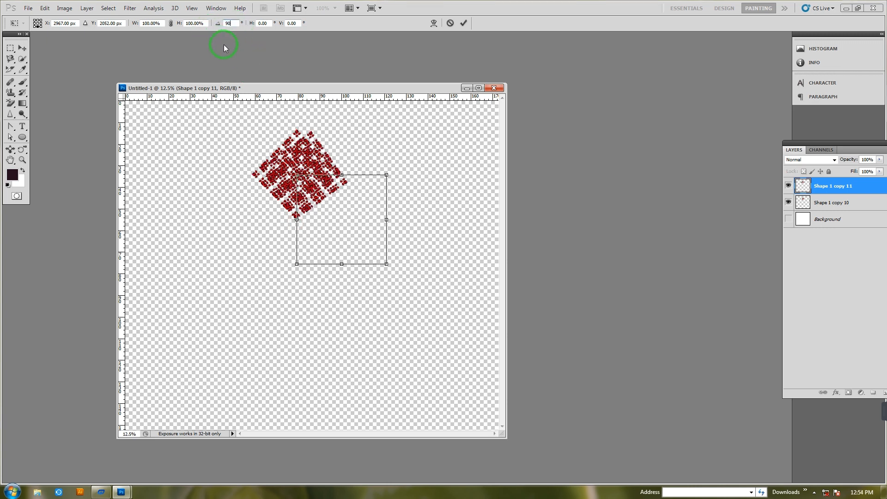
click(21, 49)
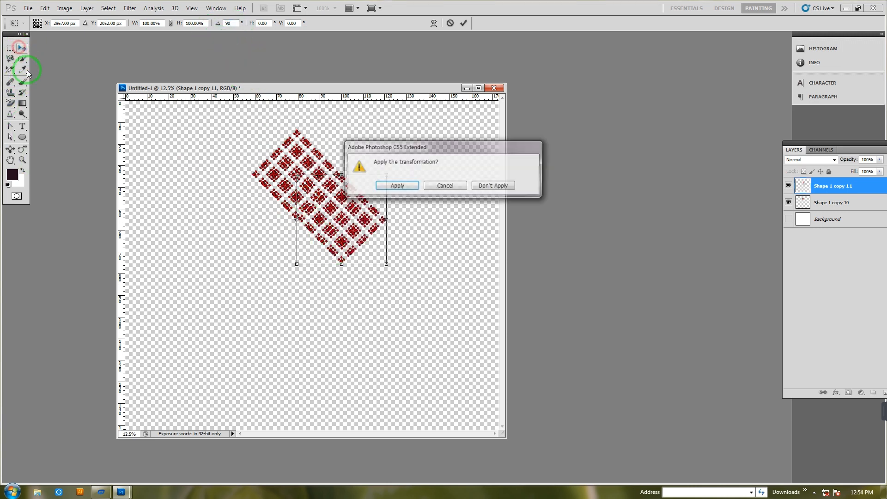
click(397, 184)
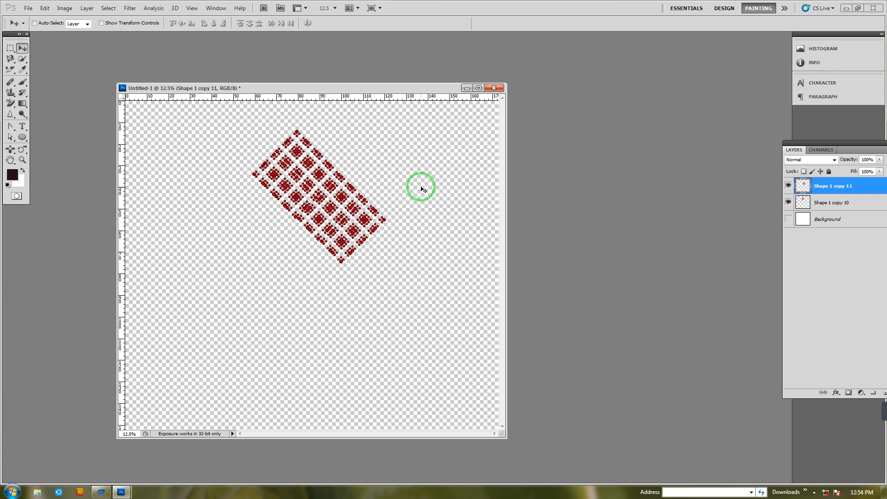
Repeat the 90° rotate-and-duplicate of the lattice twice to form a larger diamond and merge its layers
key(ctrl+shift+alt+t)
key(ctrl+shift+alt+t)
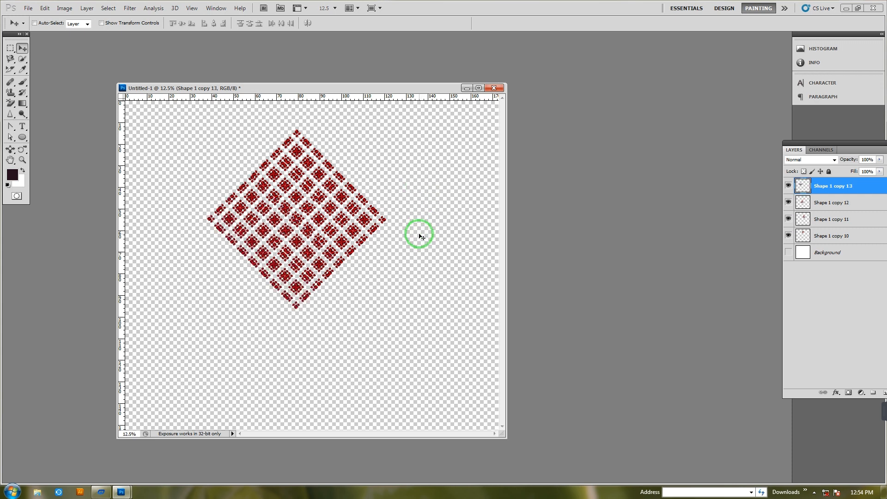
key(ctrl+shift+e)
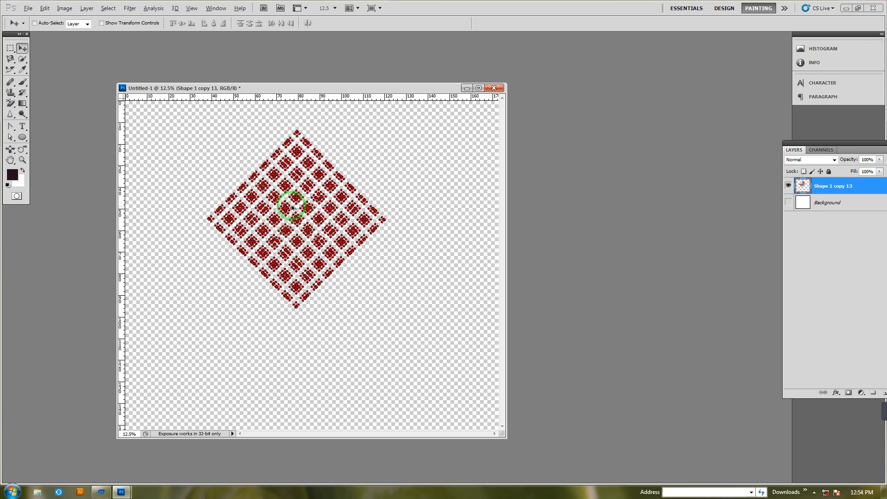
Place three copies of the large diamond at the canvas's lower right, lower left and upper right, and show the white Background layer
drag(284, 201, 239, 327)
drag(239, 327, 417, 162)
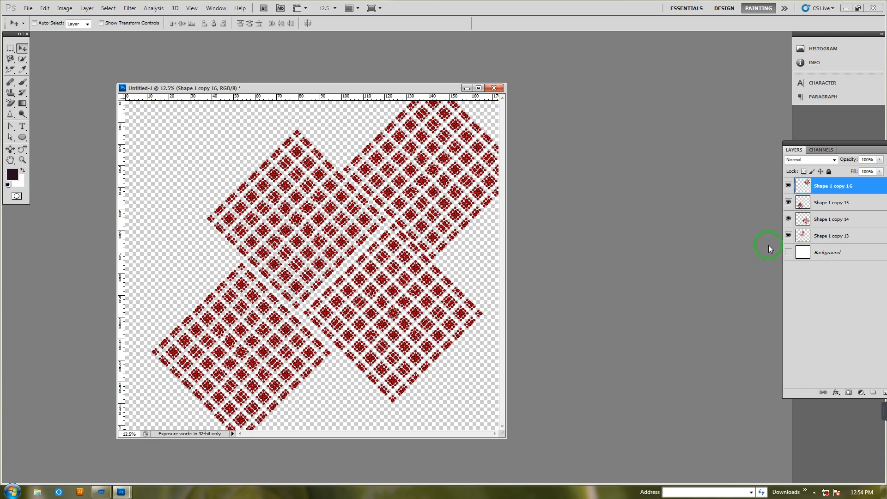
click(788, 252)
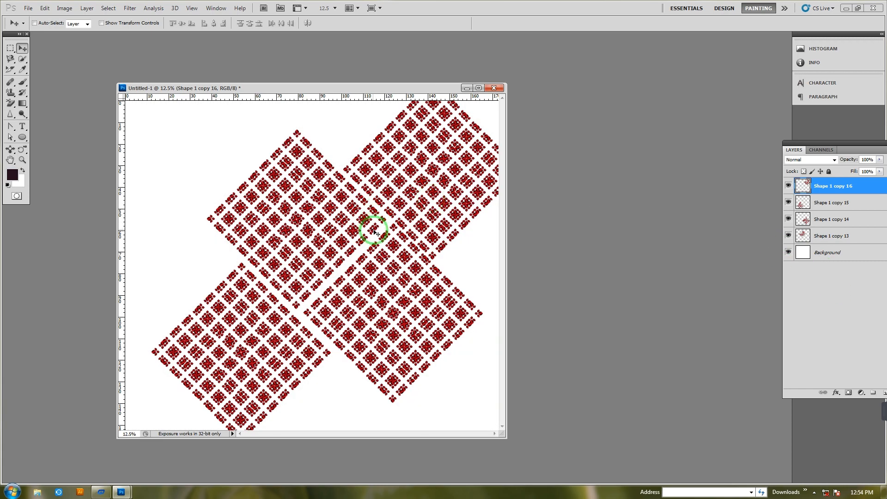
Examine the petal motifs and spacing of the tiled pattern at magnifications up to 300%
key(ctrl+plus)
key(ctrl+plus)
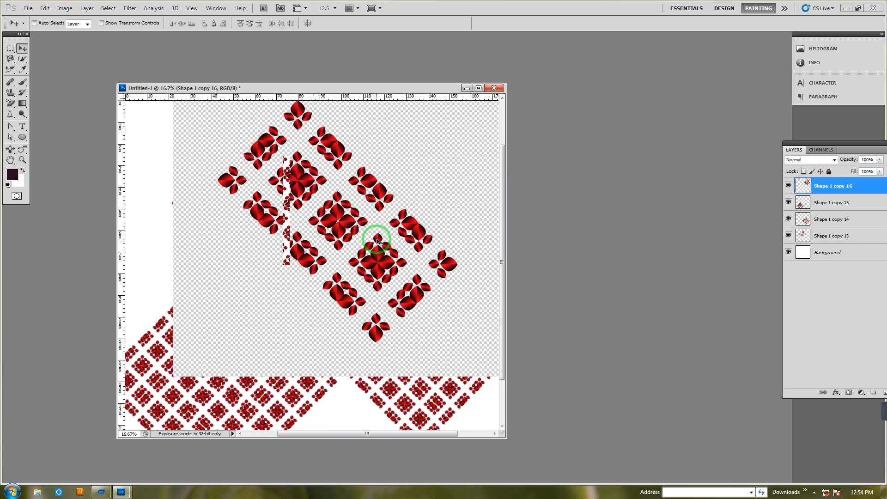
key(ctrl+plus)
key(ctrl+plus)
key(ctrl+plus)
key(ctrl+plus)
key(ctrl+plus)
key(ctrl+plus)
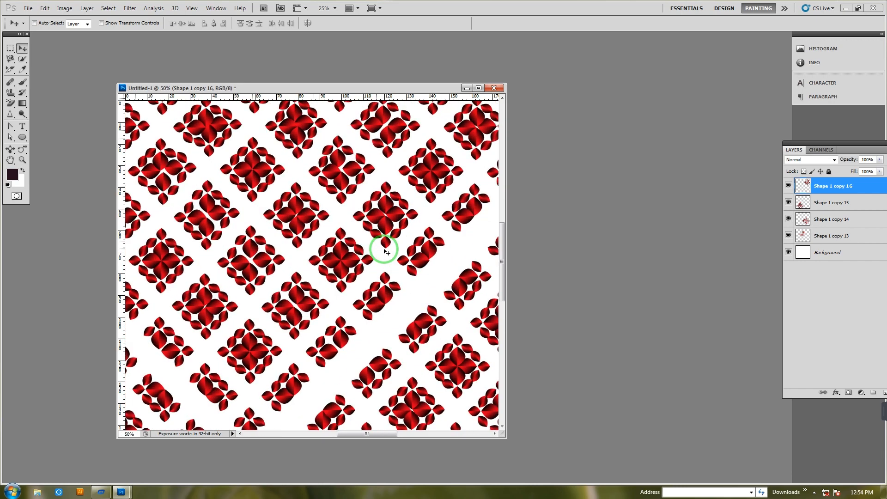
key(ctrl+plus)
key(ctrl+plus)
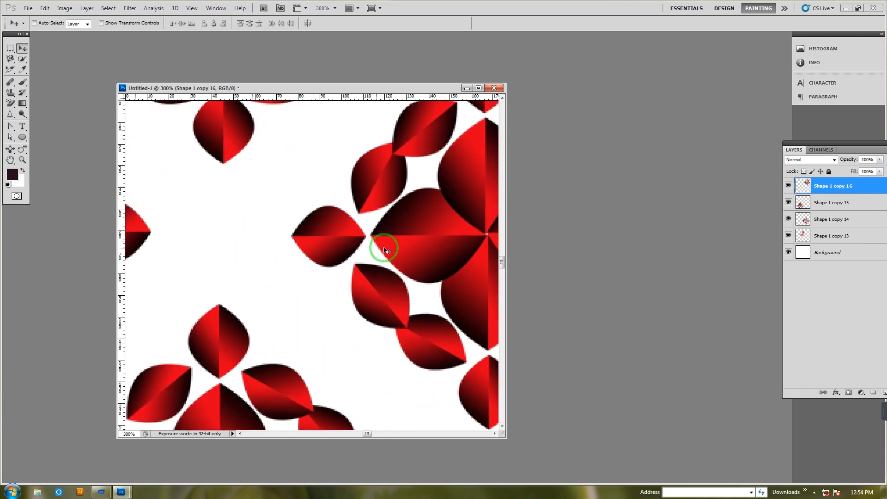
key(ctrl+minus)
key(ctrl+minus)
key(ctrl+minus)
key(ctrl+minus)
key(ctrl+minus)
key(ctrl+minus)
key(ctrl+minus)
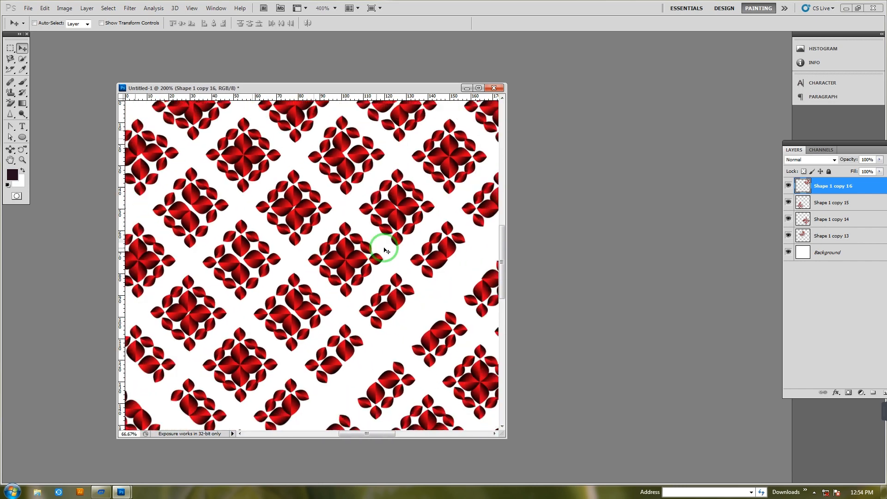
key(ctrl+plus)
key(ctrl+plus)
key(ctrl+plus)
key(ctrl+plus)
key(ctrl+plus)
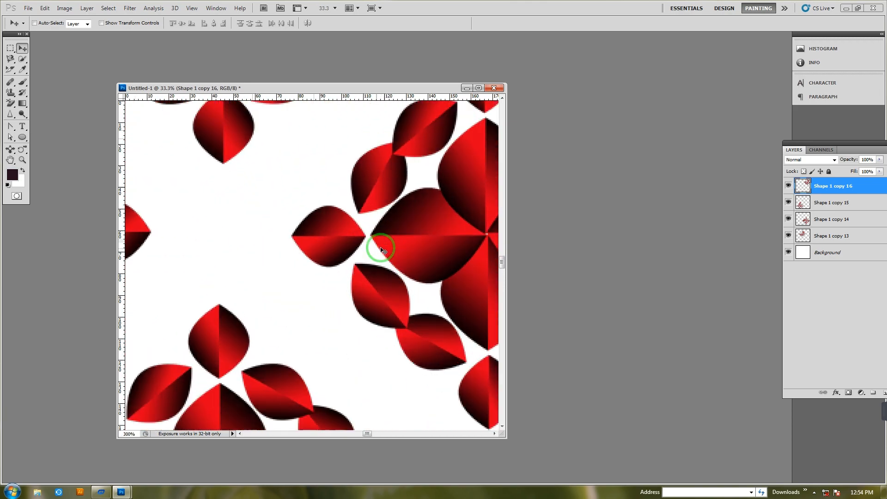
key(ctrl+minus)
key(ctrl+minus)
key(ctrl+minus)
key(ctrl+minus)
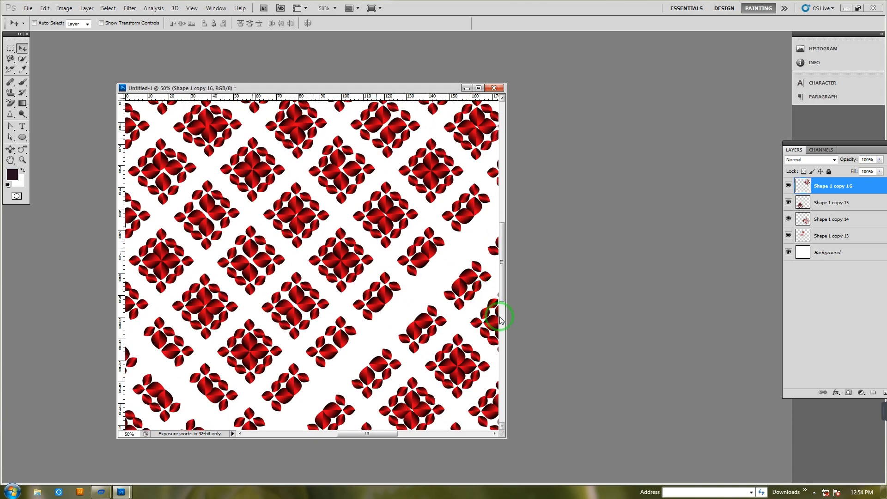
Widen the document window and examine the seams between the diamond tiles at magnifications between 25% and 100%
click(501, 320)
drag(507, 287, 762, 364)
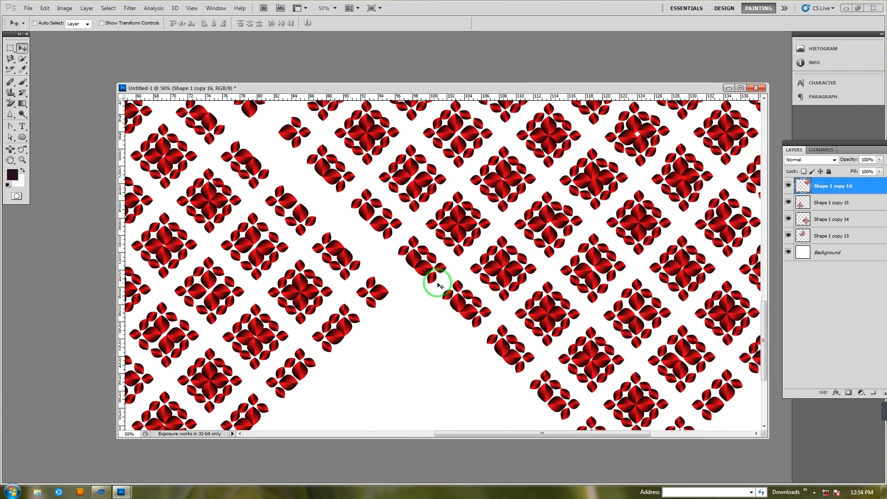
key(ctrl+minus)
key(ctrl+minus)
key(ctrl+minus)
key(ctrl+plus)
key(ctrl+plus)
key(ctrl+plus)
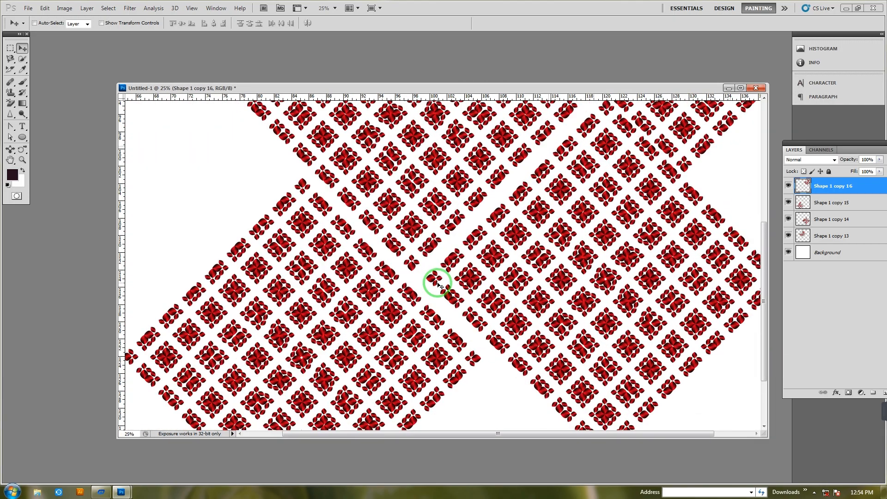
key(ctrl+plus)
key(ctrl+plus)
key(ctrl+minus)
key(ctrl+minus)
key(ctrl+minus)
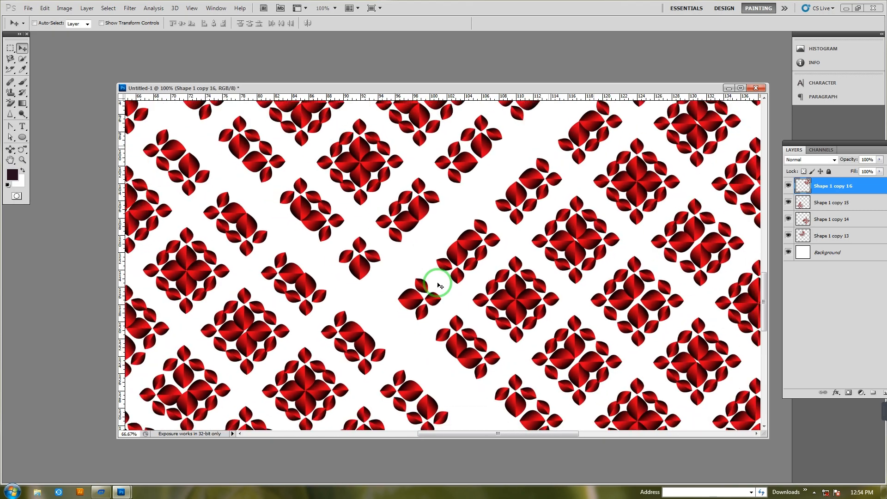
key(ctrl+minus)
key(ctrl+plus)
key(ctrl+plus)
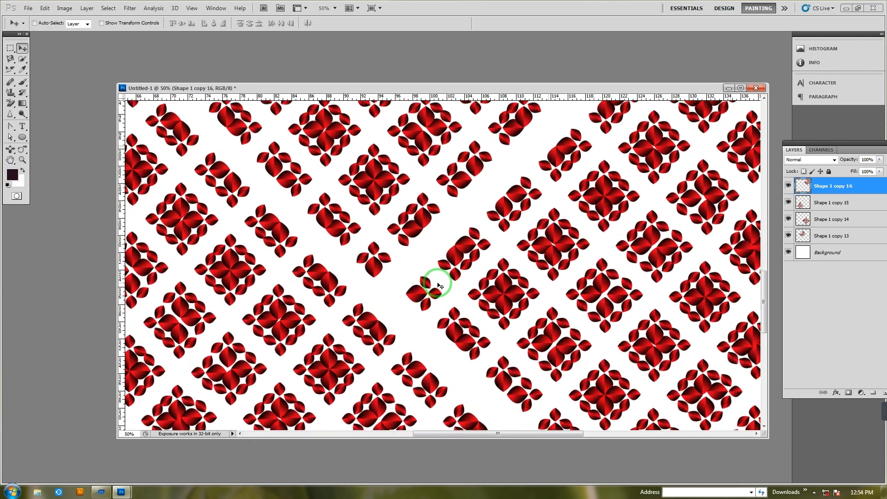
key(ctrl+plus)
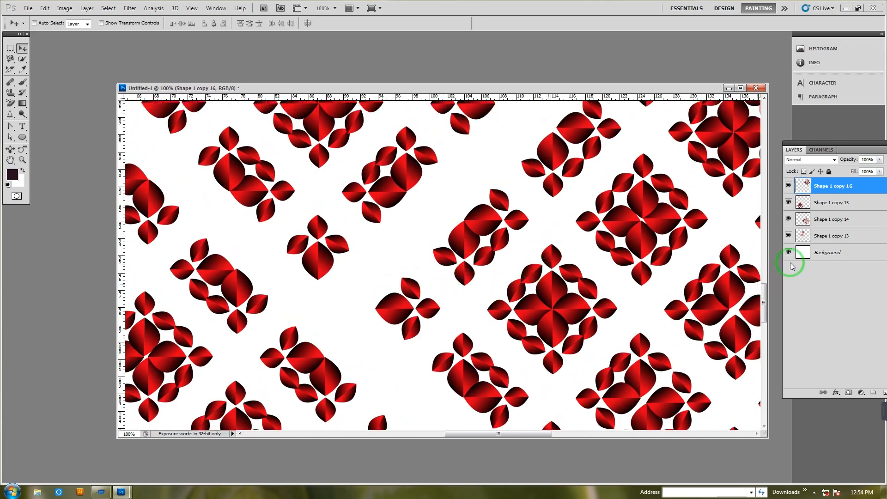
mouse_move(765, 304)
mouse_down()
mouse_move(756, 143)
mouse_move(751, 305)
mouse_up()
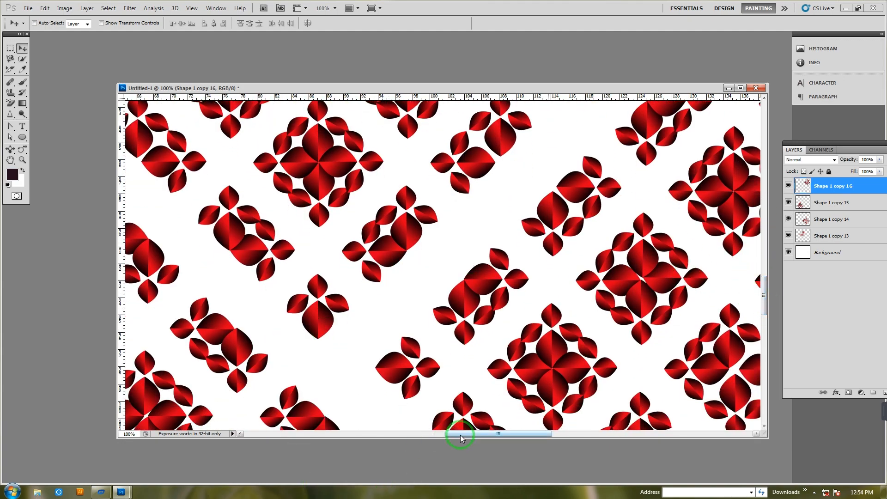
drag(455, 434, 421, 437)
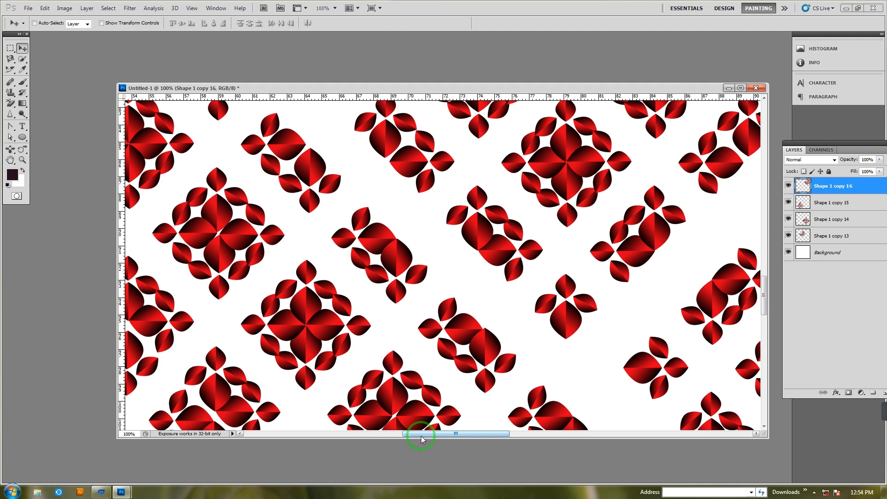